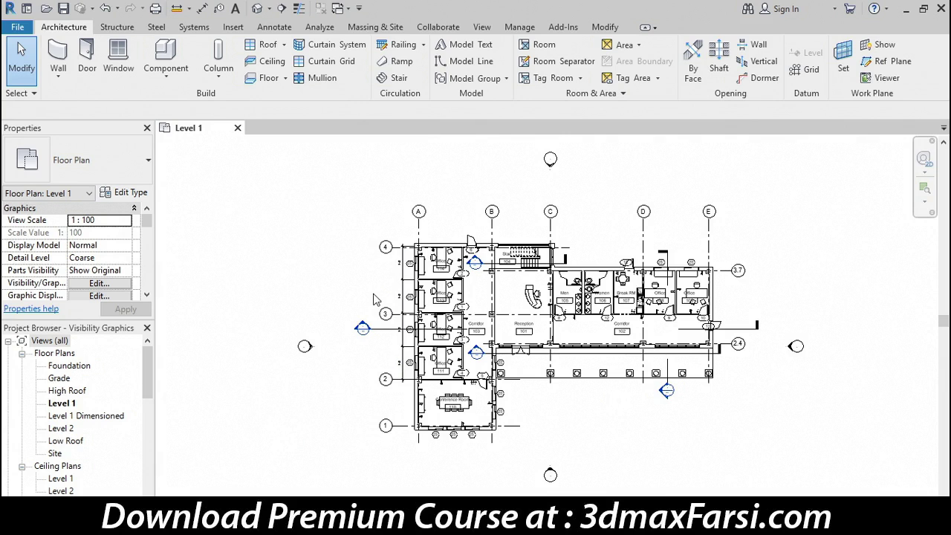
# Open the Level 2 floor plan from the Project Browser's Floor Plans list
pyautogui.doubleClick(67, 430)
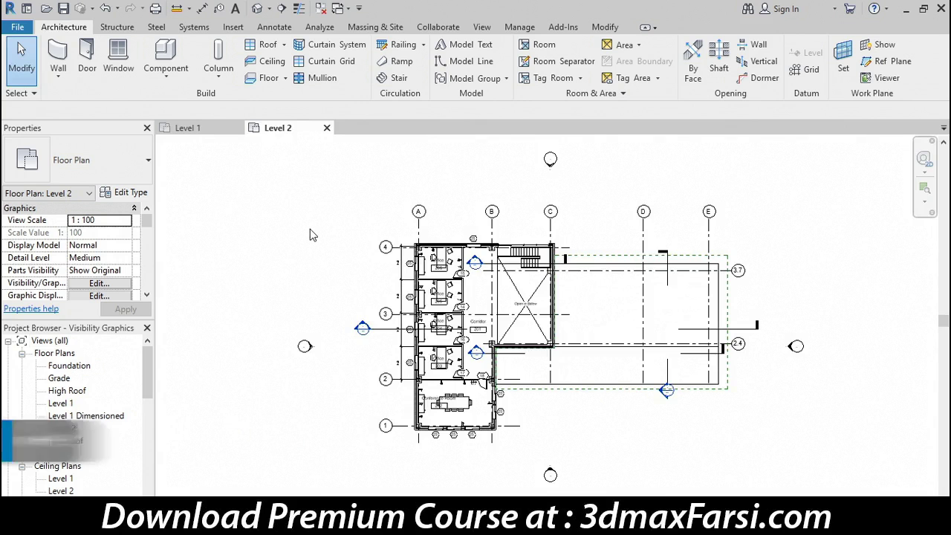
# Tile the Level 1 and Level 2 views side by side (WT) and zoom in on the offices
pyautogui.press('w')
pyautogui.press('t')
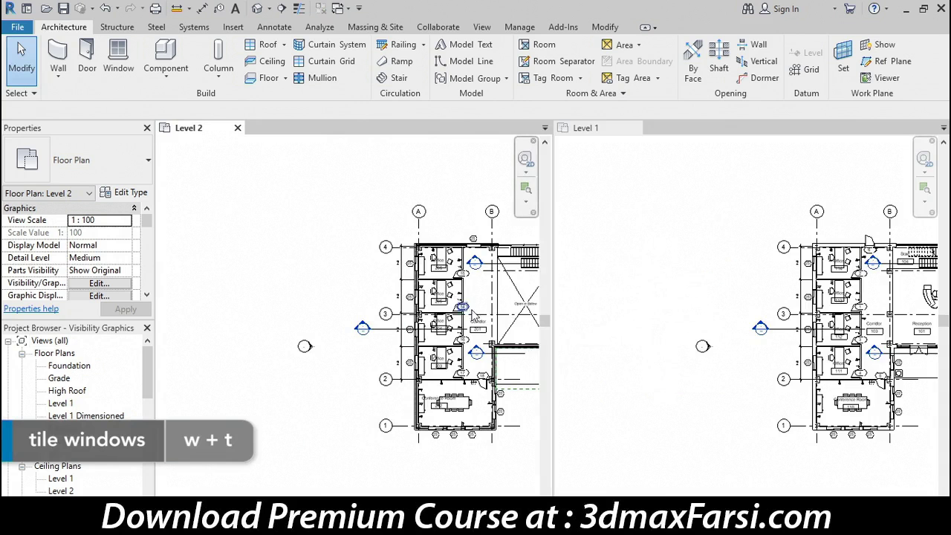
pyautogui.scroll(2, 453, 296)
pyautogui.scroll(5, 453, 296)
pyautogui.scroll(2, 821, 322)
pyautogui.scroll(3, 822, 323)
pyautogui.scroll(2, 822, 323)
# Pan the Level 1 plan so its offices line up with those on Level 2
pyautogui.click(822, 323)
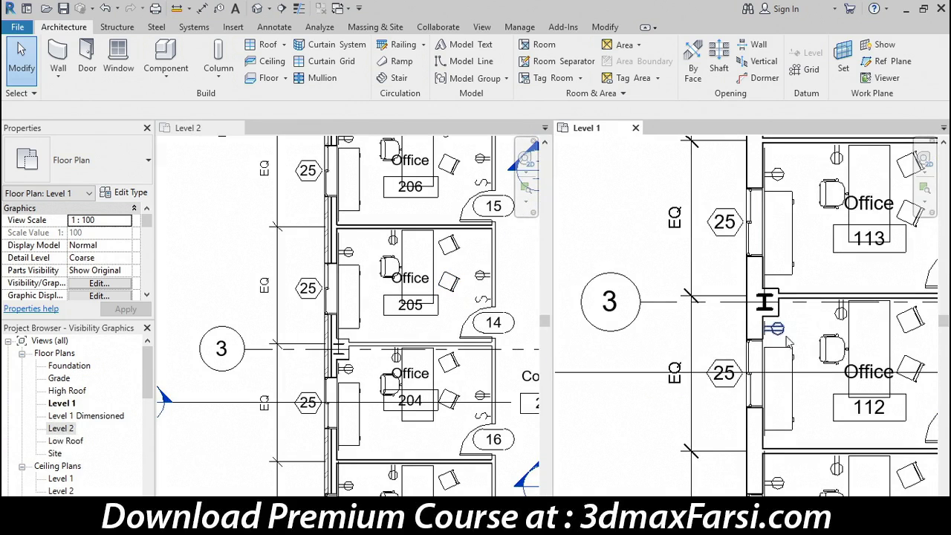
pyautogui.moveTo(806, 336); pyautogui.dragTo(710, 350, button='middle')
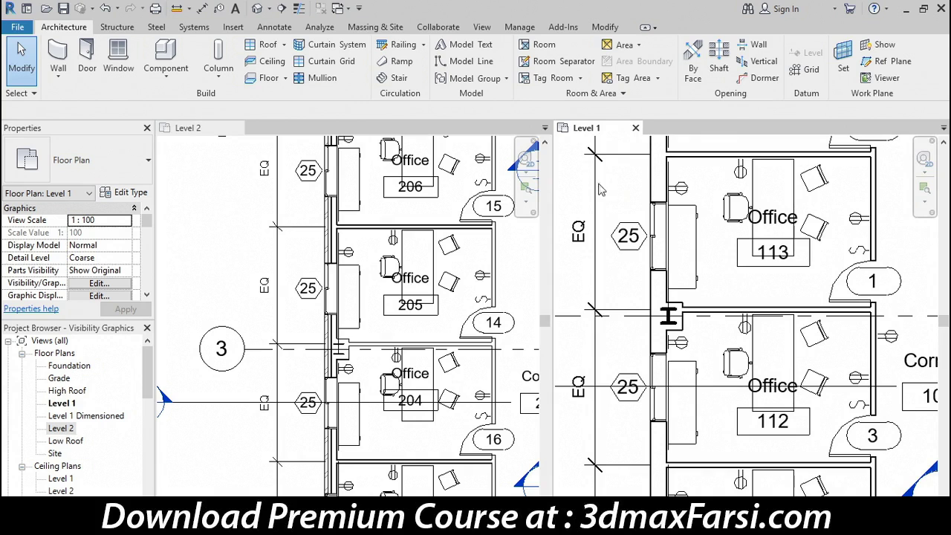
pyautogui.click(483, 27)
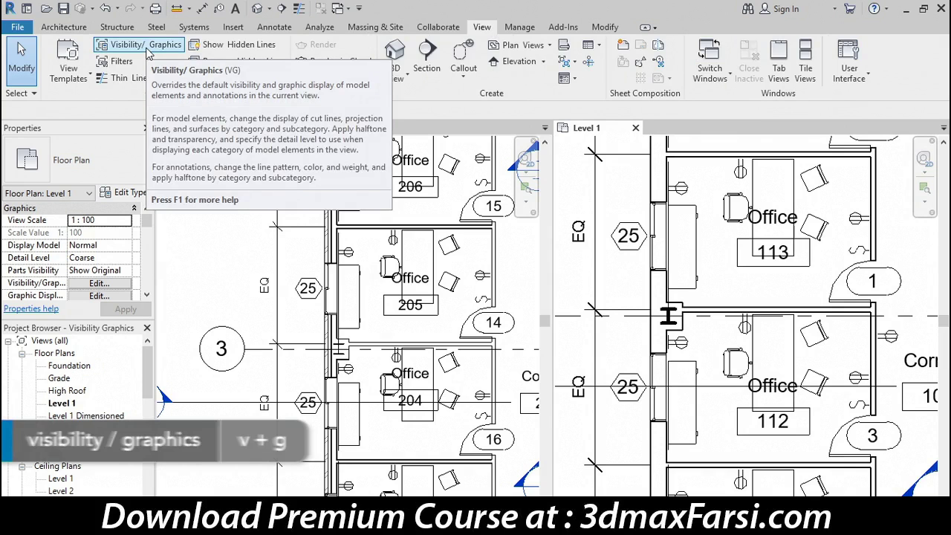
# Uncheck Doors in Level 1's Visibility/Graphic Overrides, apply it, and move the dialog aside
pyautogui.click(146, 46)
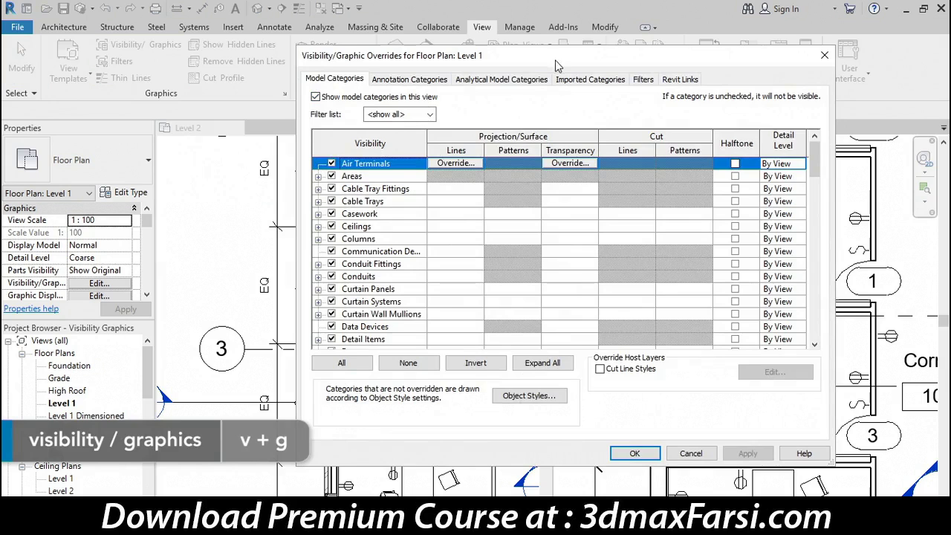
pyautogui.moveTo(557, 60); pyautogui.dragTo(286, 78)
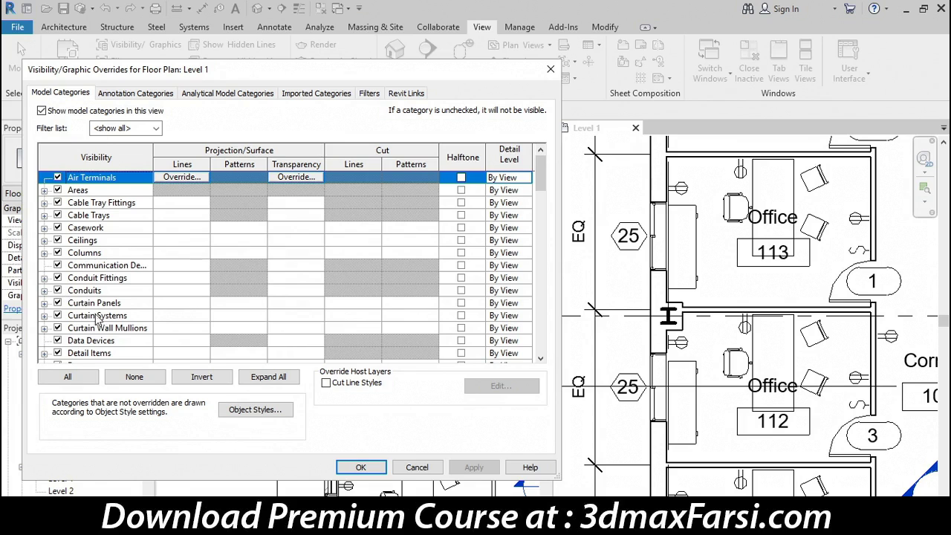
pyautogui.scroll(-1, 97, 319)
pyautogui.scroll(-1, 97, 319)
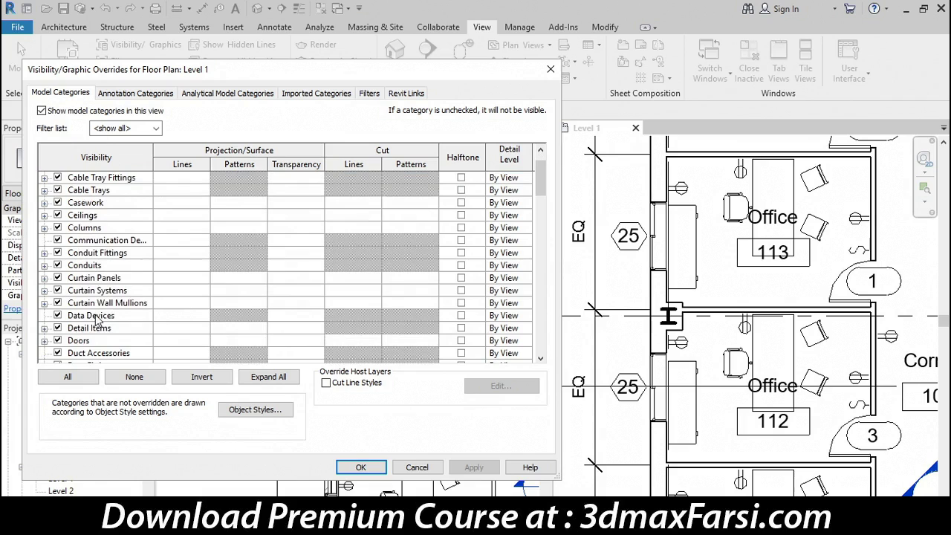
pyautogui.click(99, 342)
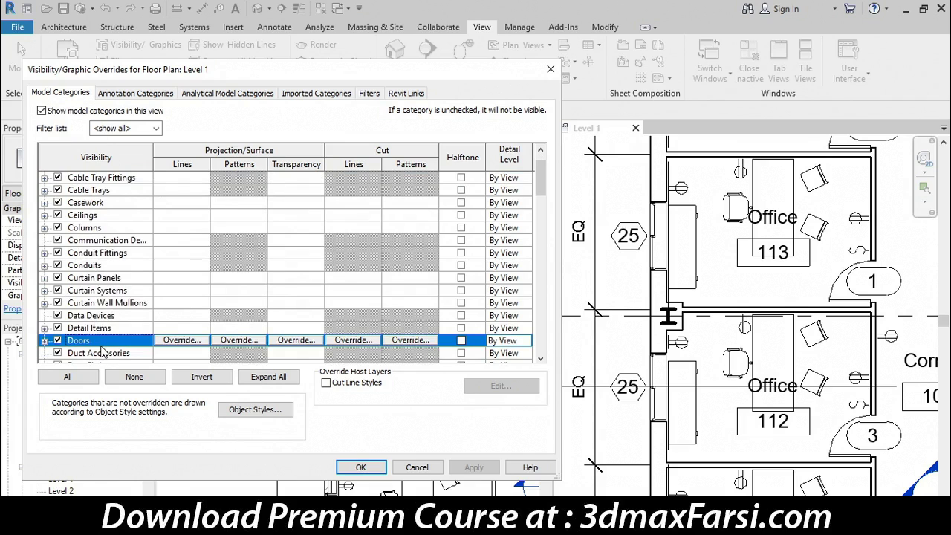
pyautogui.click(58, 340)
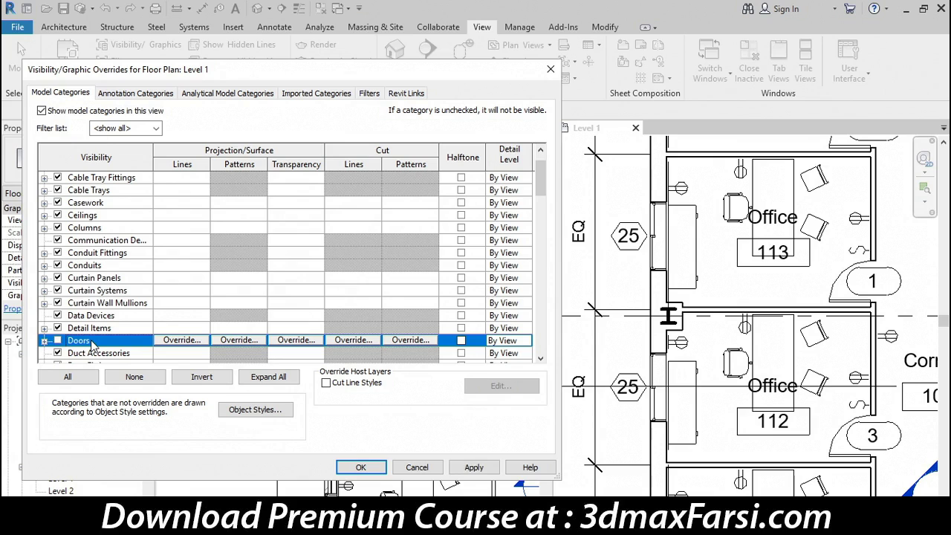
pyautogui.click(468, 474)
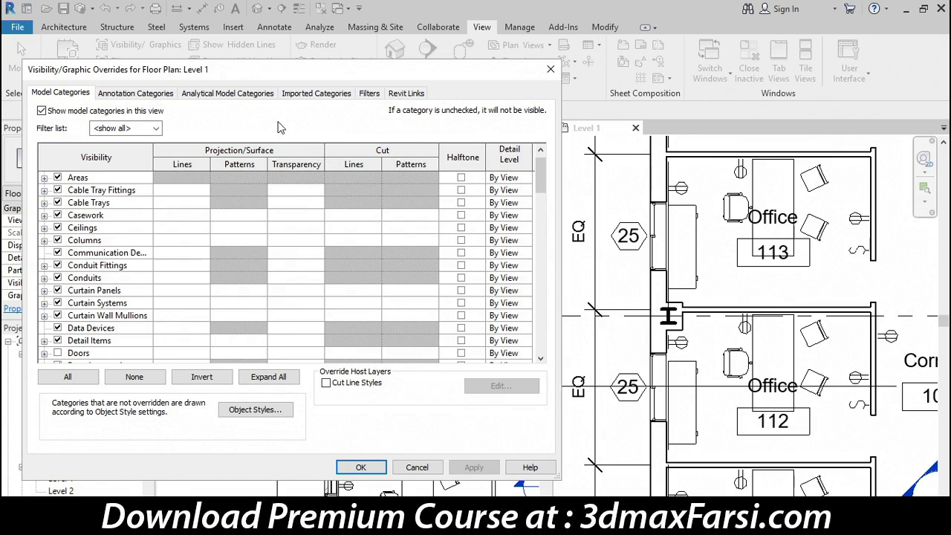
pyautogui.moveTo(228, 70); pyautogui.dragTo(435, 448)
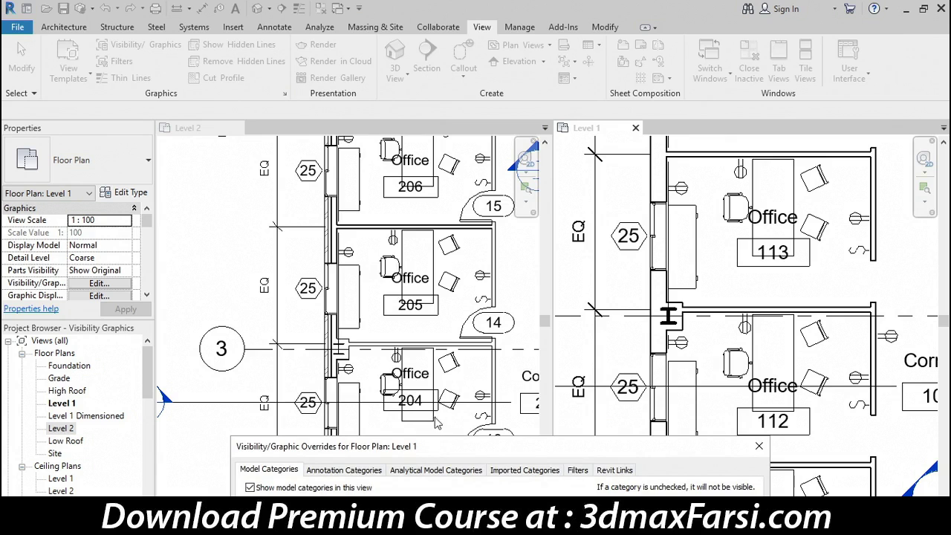
# Re-enable Doors for Level 1, confirm with OK, and close the Level 2 view
pyautogui.moveTo(437, 453)
pyautogui.mouseDown()
pyautogui.moveTo(281, 52)
pyautogui.moveTo(235, 46)
pyautogui.mouseUp()
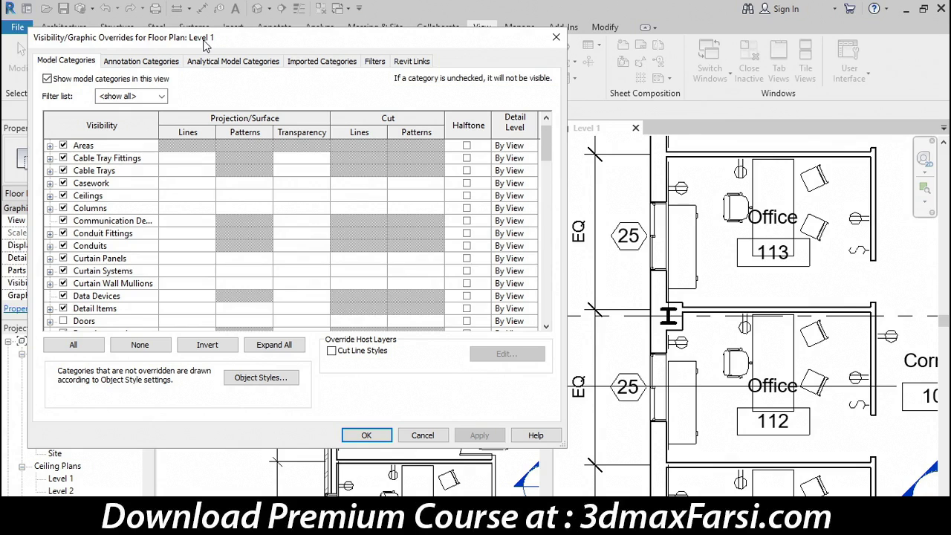
pyautogui.click(85, 324)
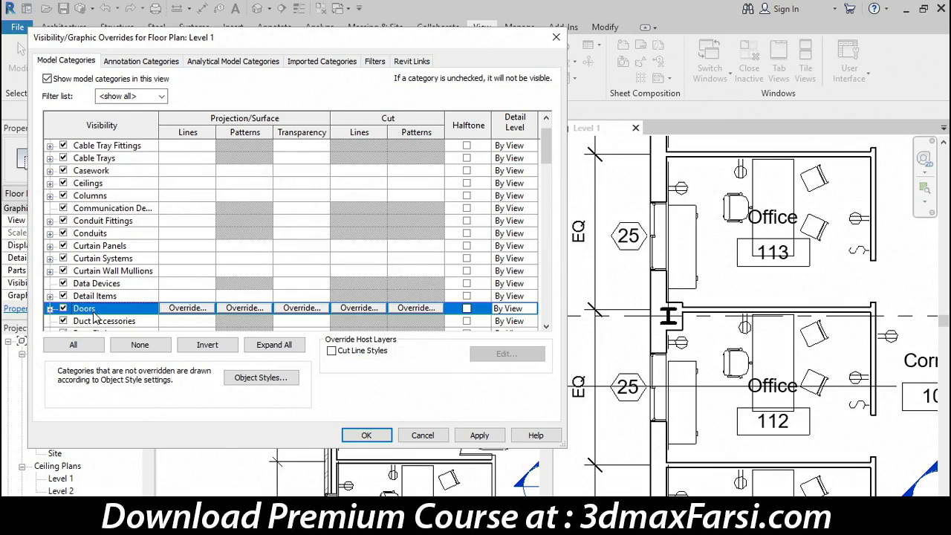
pyautogui.click(380, 437)
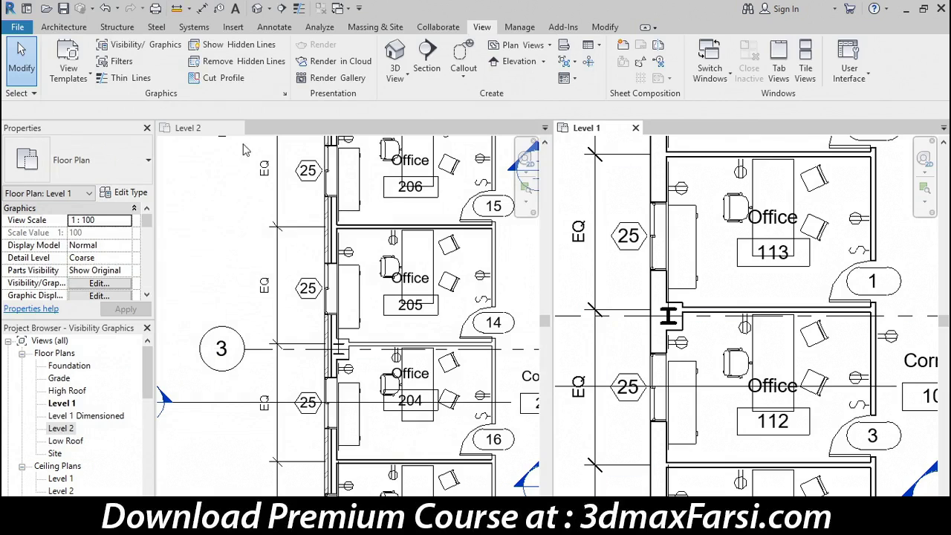
pyautogui.moveTo(237, 128)
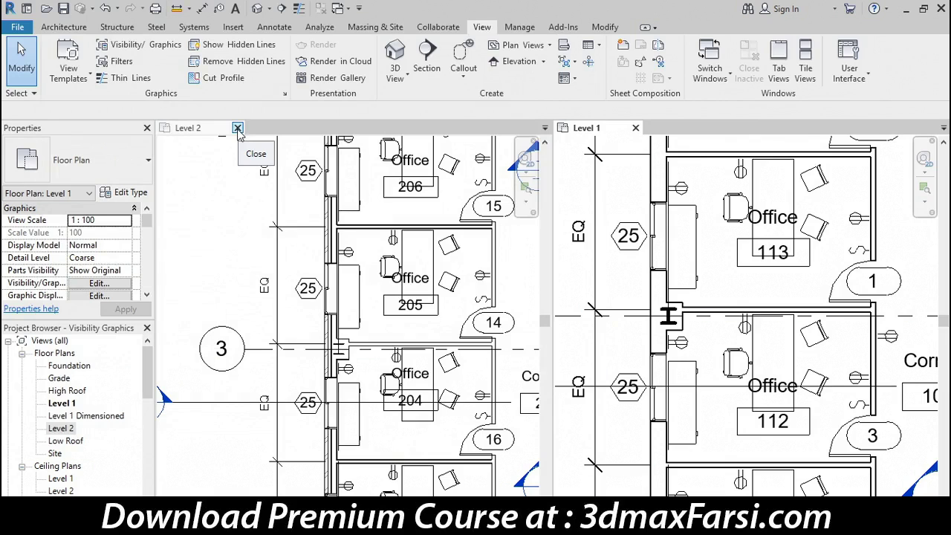
pyautogui.click(238, 128)
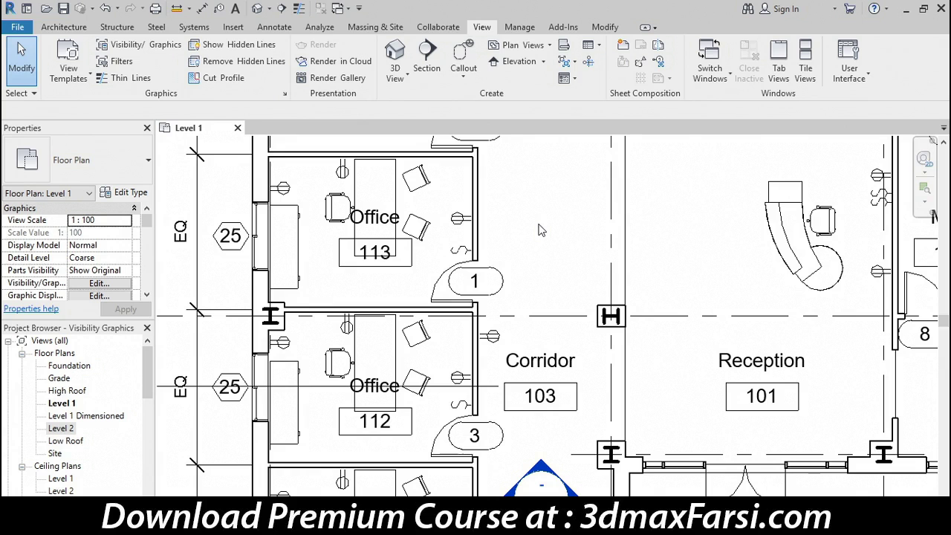
# Zoom and pan the Level 1 plan to centre it on the reception area
pyautogui.scroll(-1, 541, 231)
pyautogui.scroll(-1, 541, 230)
pyautogui.moveTo(541, 230); pyautogui.dragTo(425, 283, button='middle')
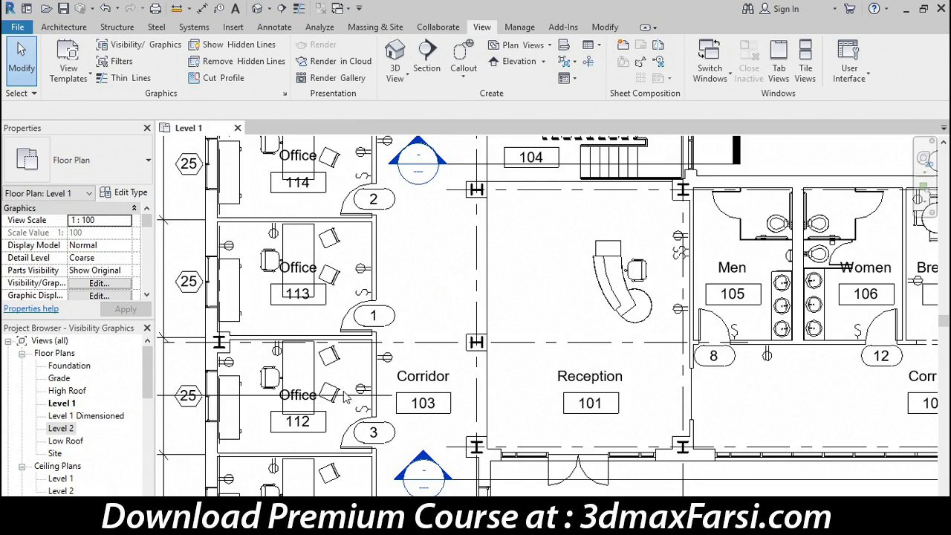
pyautogui.rightClick(72, 410)
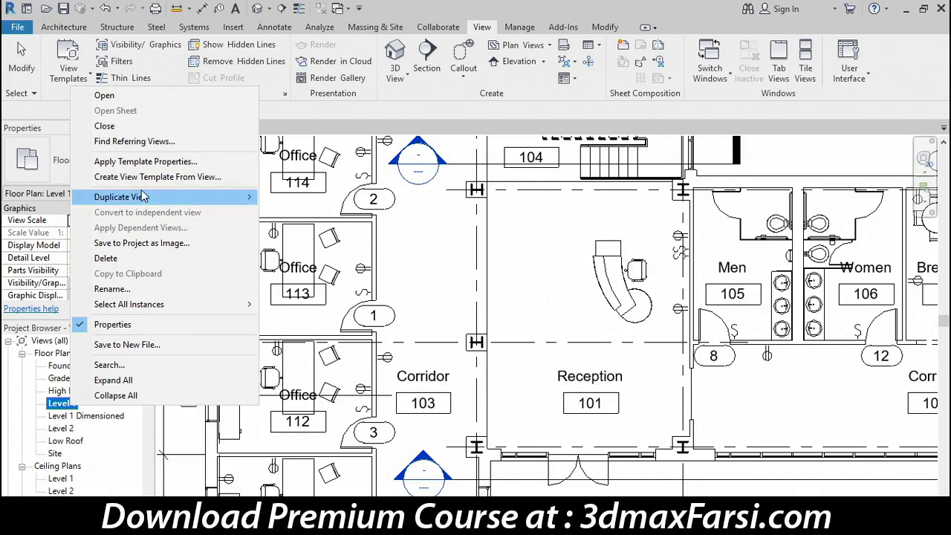
pyautogui.moveTo(121, 197)
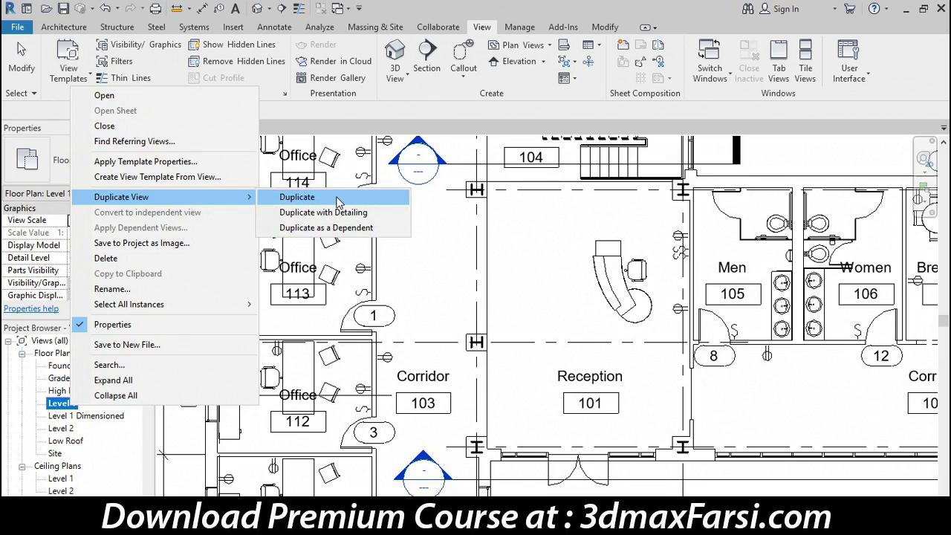
# Duplicate Level 1 with detailing to create Level 1 Copy 1
pyautogui.click(392, 220)
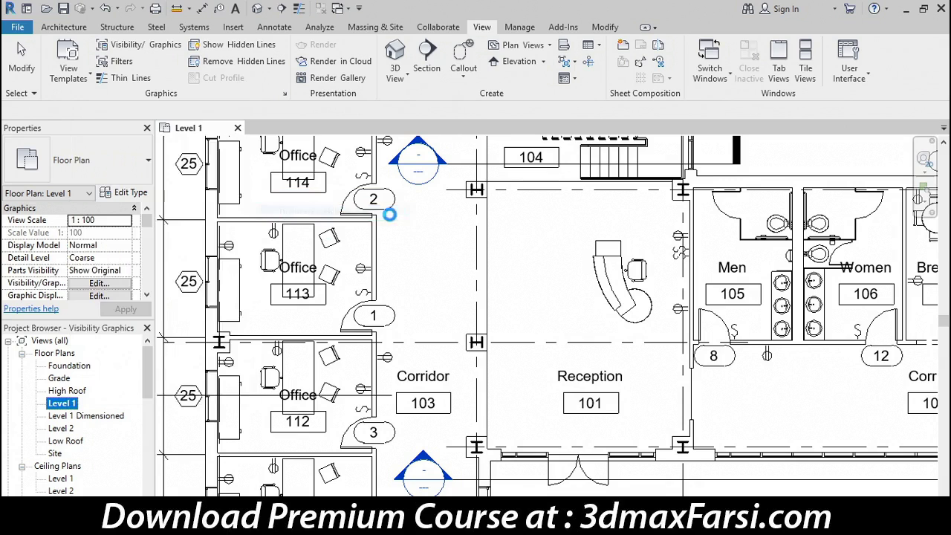
# Make a plain Duplicate of Level 1, producing Level 1 Copy 2 without room tags
pyautogui.click(229, 130)
pyautogui.click(293, 130)
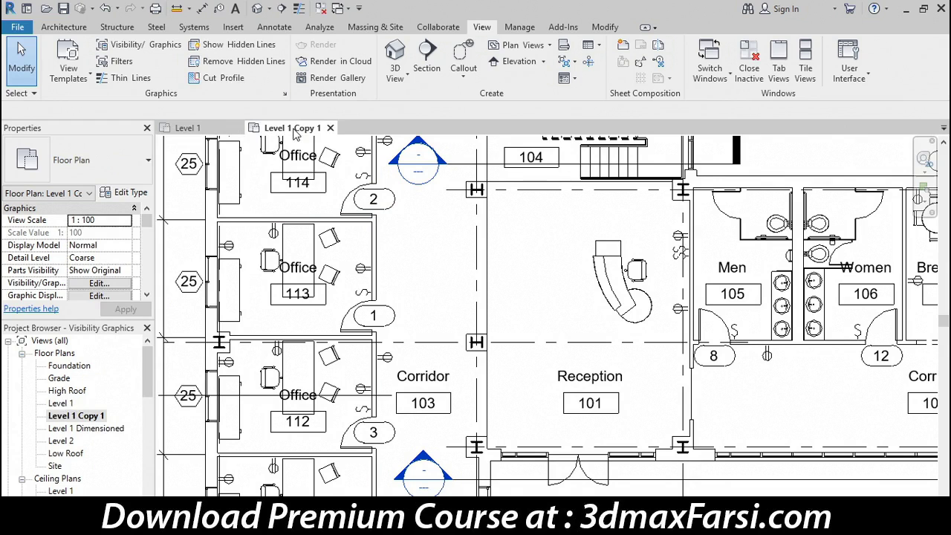
pyautogui.click(61, 406)
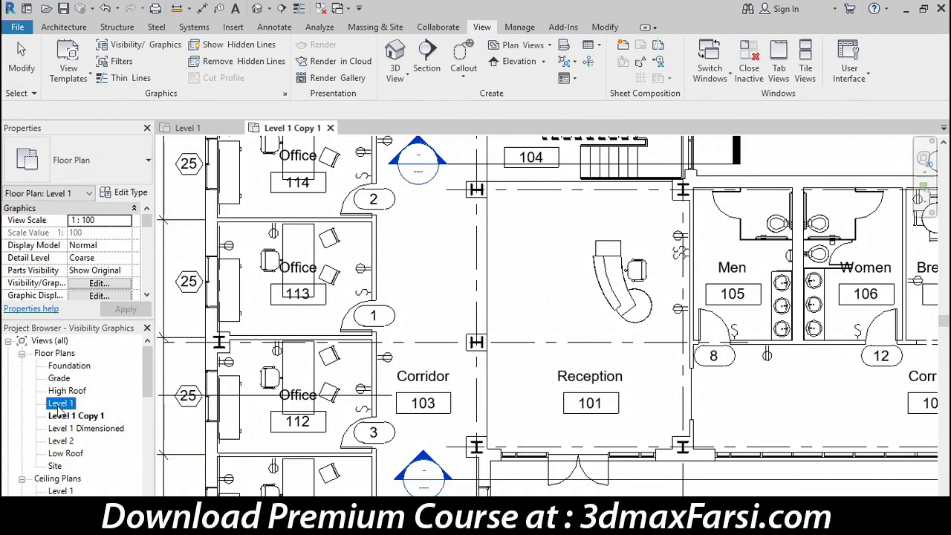
pyautogui.rightClick(64, 407)
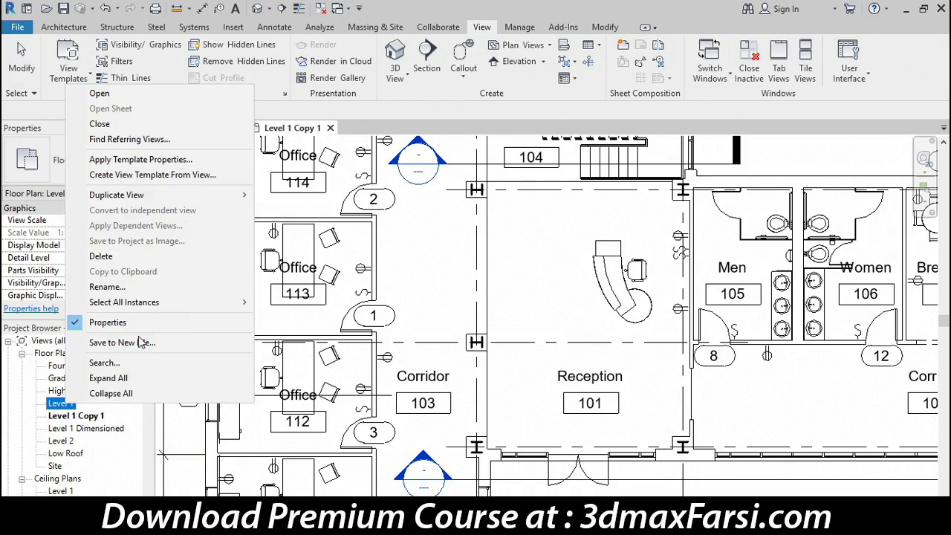
pyautogui.moveTo(116, 195)
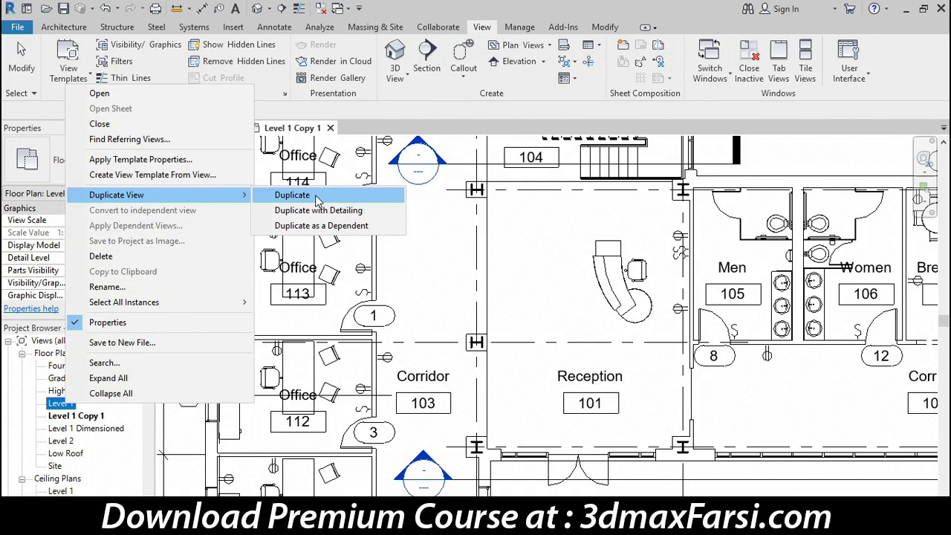
pyautogui.click(317, 199)
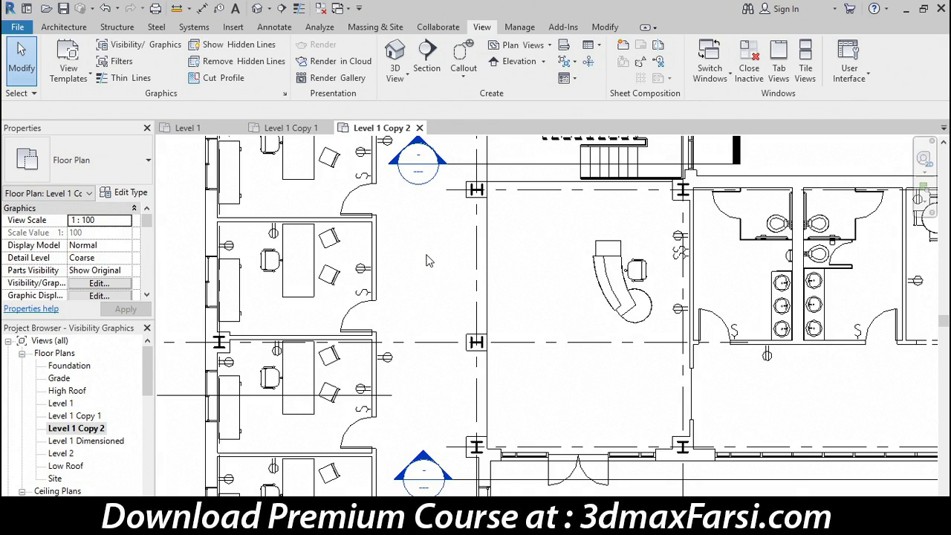
# Rename Level 1 Copy 2 to 'Level 1 Furniture'
pyautogui.click(290, 128)
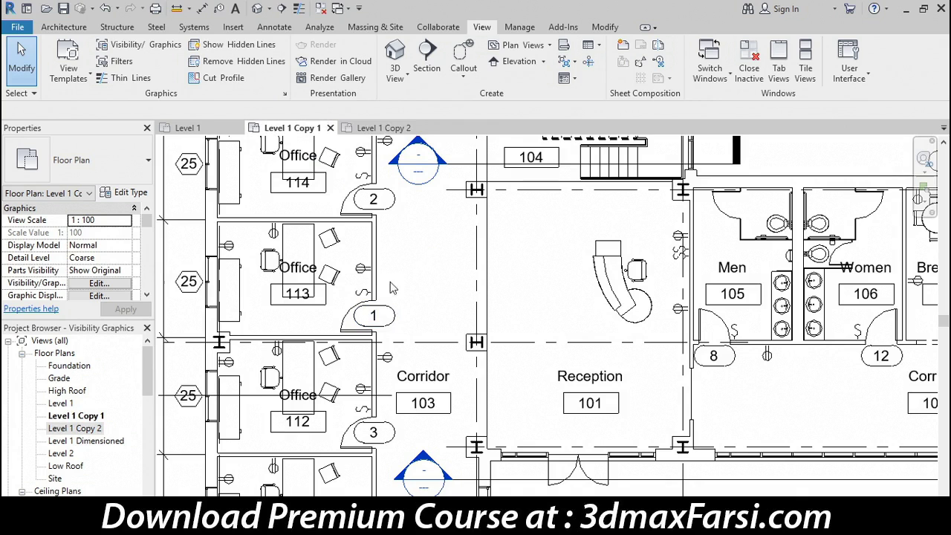
pyautogui.click(366, 131)
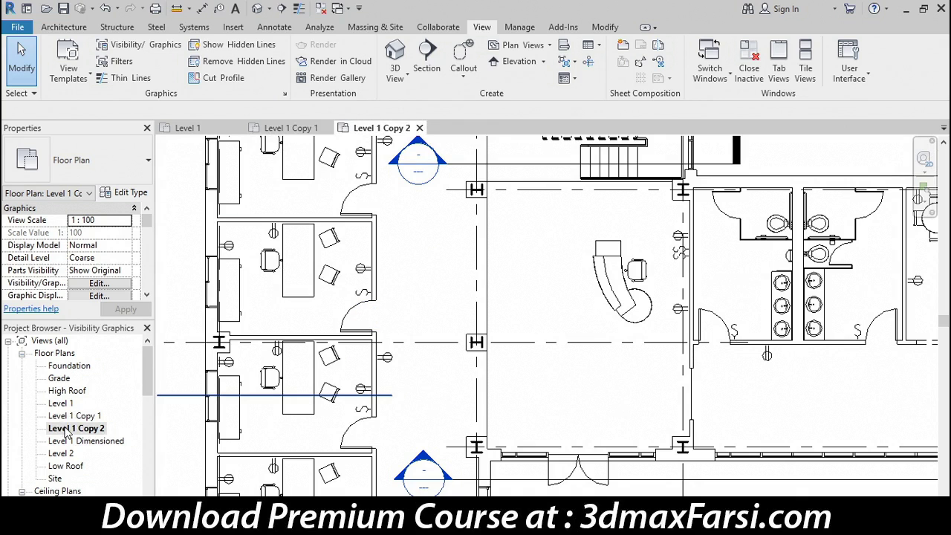
pyautogui.rightClick(95, 430)
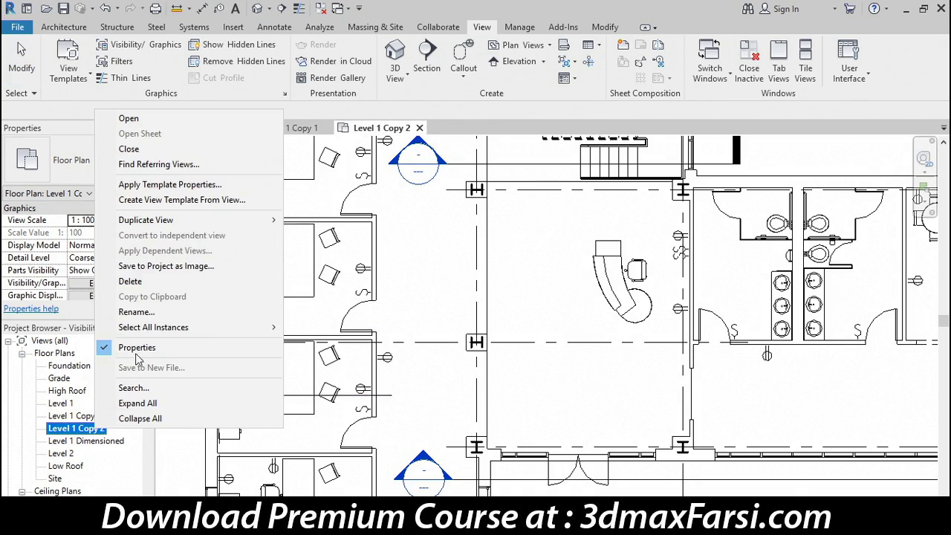
pyautogui.click(137, 313)
pyautogui.moveTo(77, 428); pyautogui.dragTo(124, 431)
pyautogui.write('Furniture')
pyautogui.press('Return')
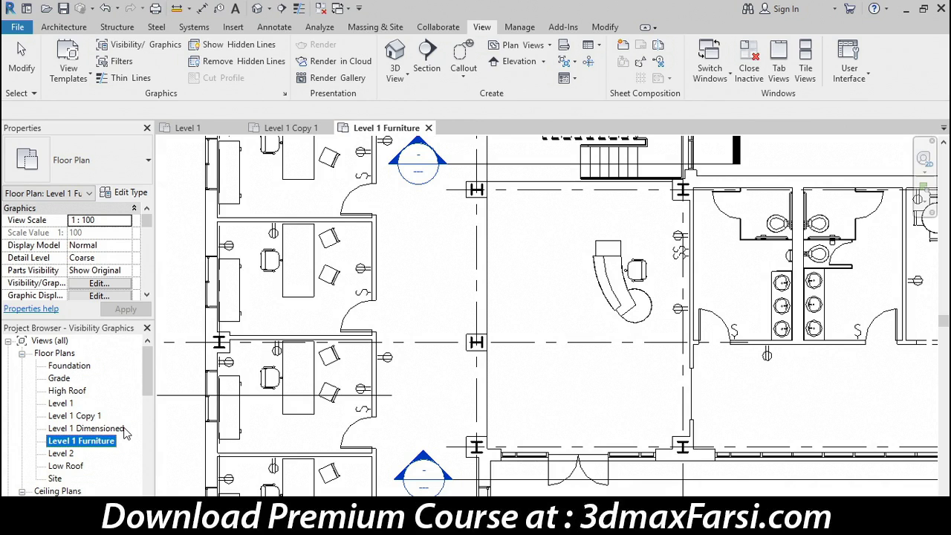
# Open Visibility/Graphics (VG) for the Level 1 Furniture plan
pyautogui.click(264, 235)
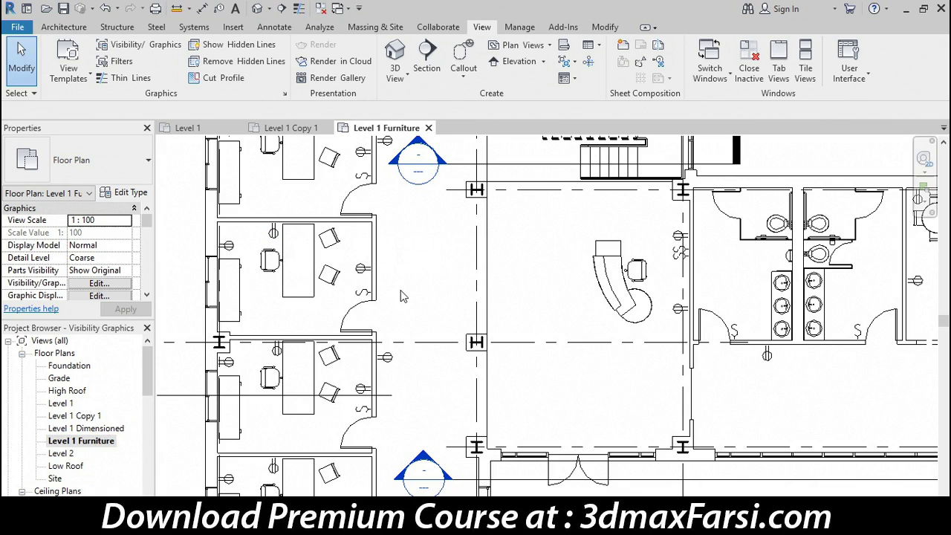
pyautogui.press('v')
pyautogui.press('g')
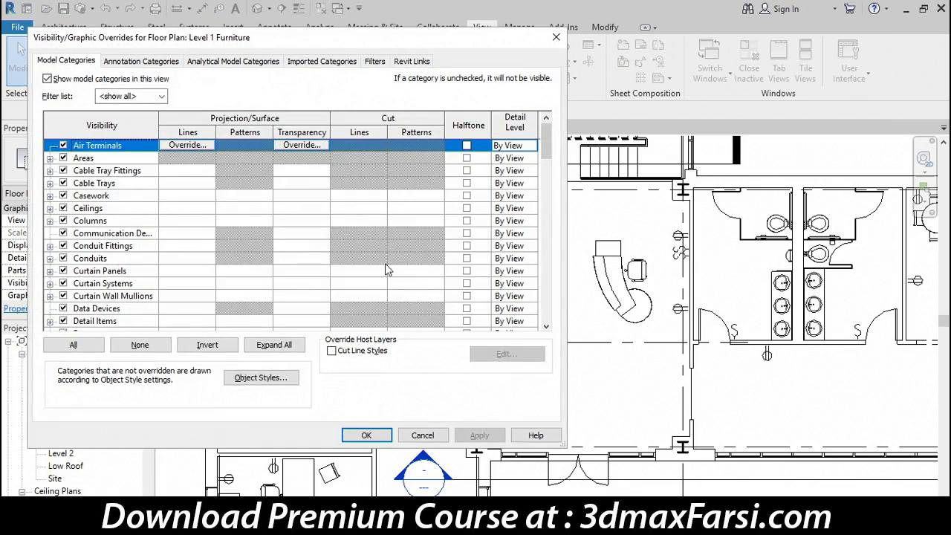
# Uncheck Electrical Fixtures and Electrical Equipment for Level 1 Furniture and confirm with OK
pyautogui.moveTo(547, 147); pyautogui.dragTo(550, 199)
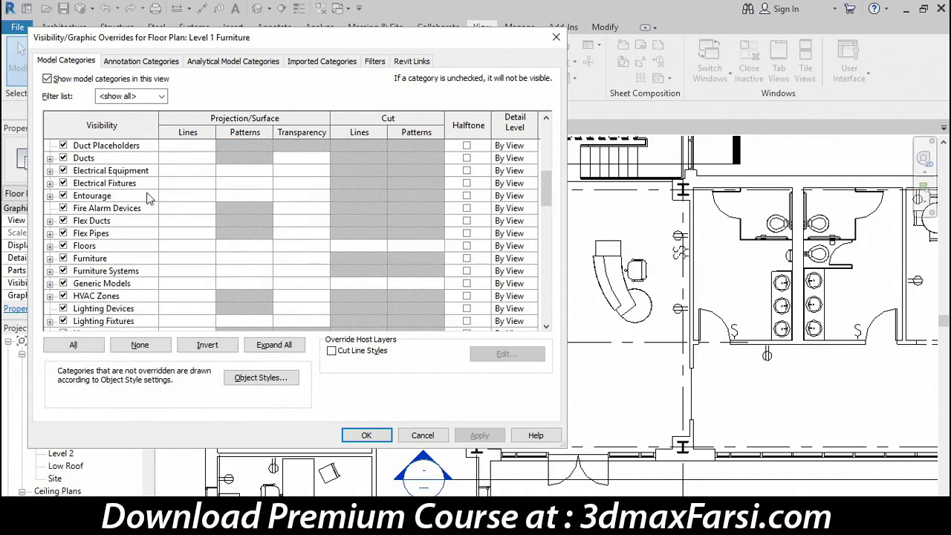
pyautogui.click(119, 185)
pyautogui.click(64, 183)
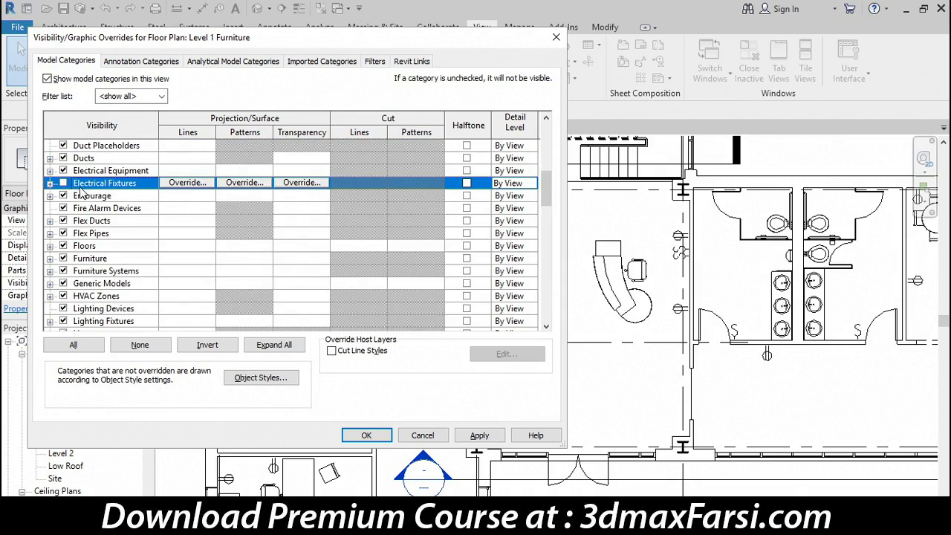
pyautogui.click(91, 172)
pyautogui.click(63, 170)
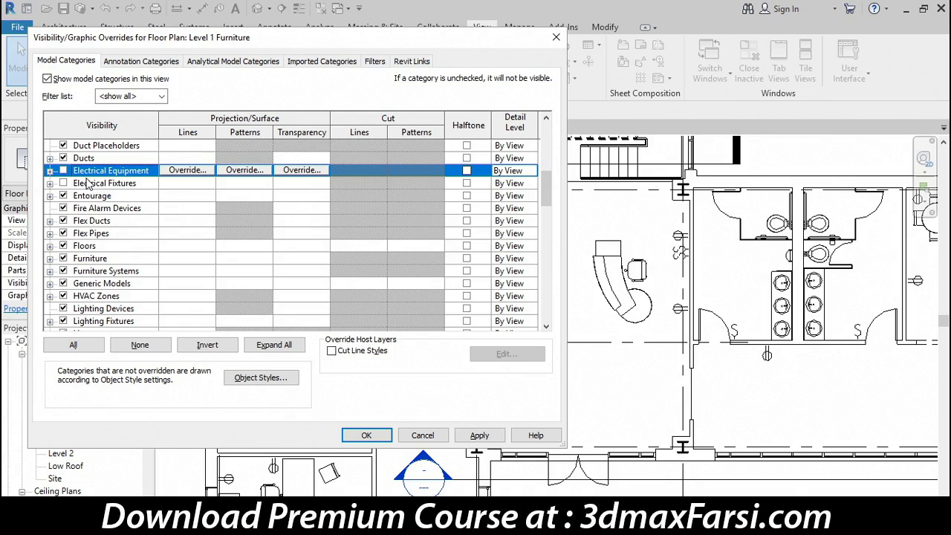
pyautogui.click(375, 436)
pyautogui.click(367, 435)
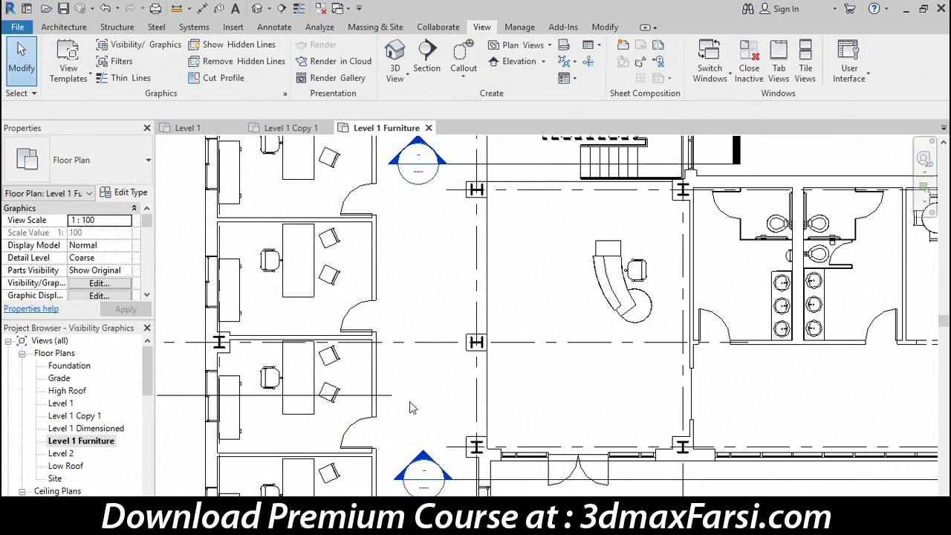
# Switch from Level 1 to the Level 1 Copy 1 plan and select it in the browser
pyautogui.click(191, 128)
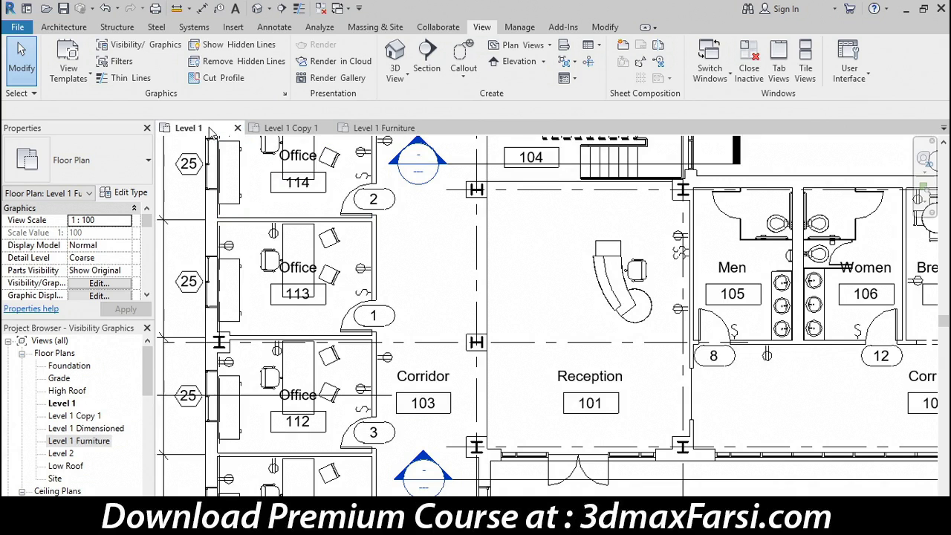
pyautogui.click(279, 127)
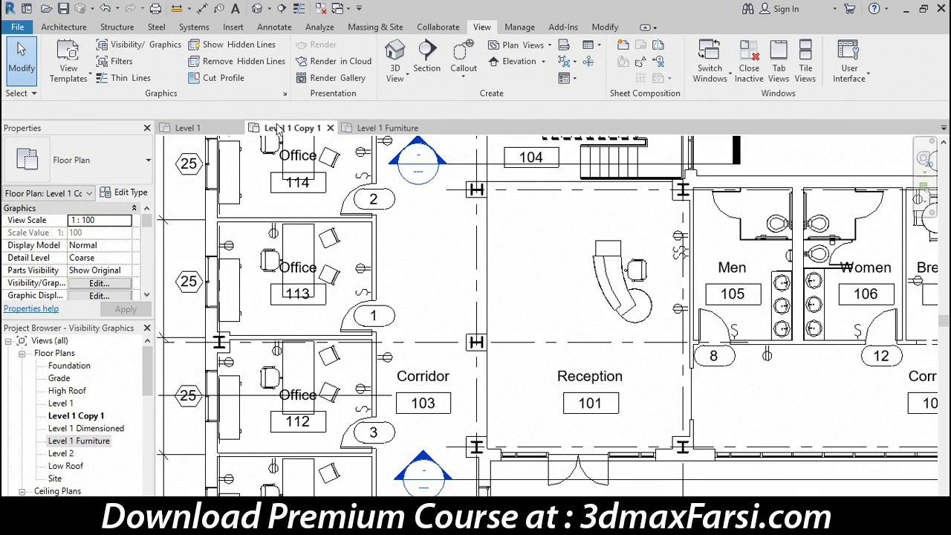
pyautogui.click(68, 419)
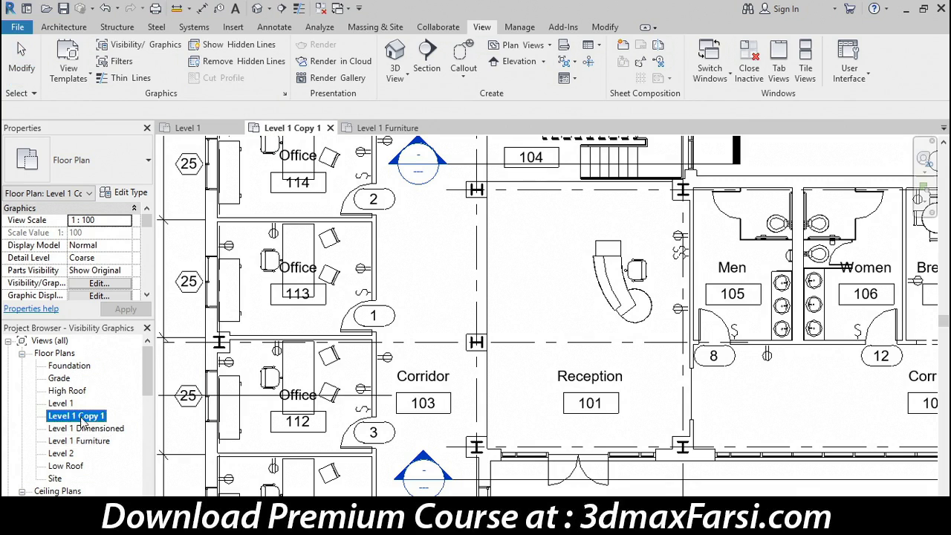
# Rename the 'Level 1 Copy 1' floor plan by replacing 'Copy 1' with 'Power'
pyautogui.rightClick(83, 418)
pyautogui.click(126, 301)
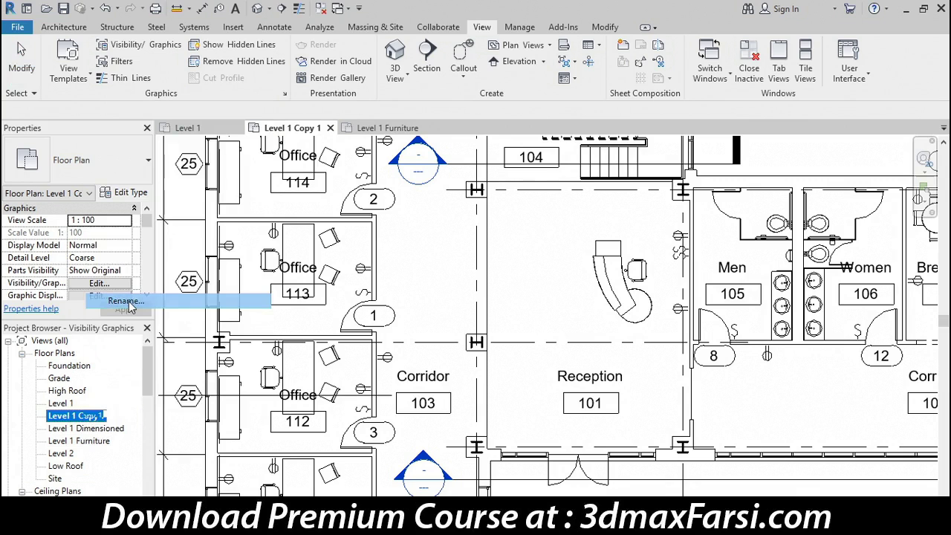
pyautogui.moveTo(77, 415); pyautogui.dragTo(108, 413)
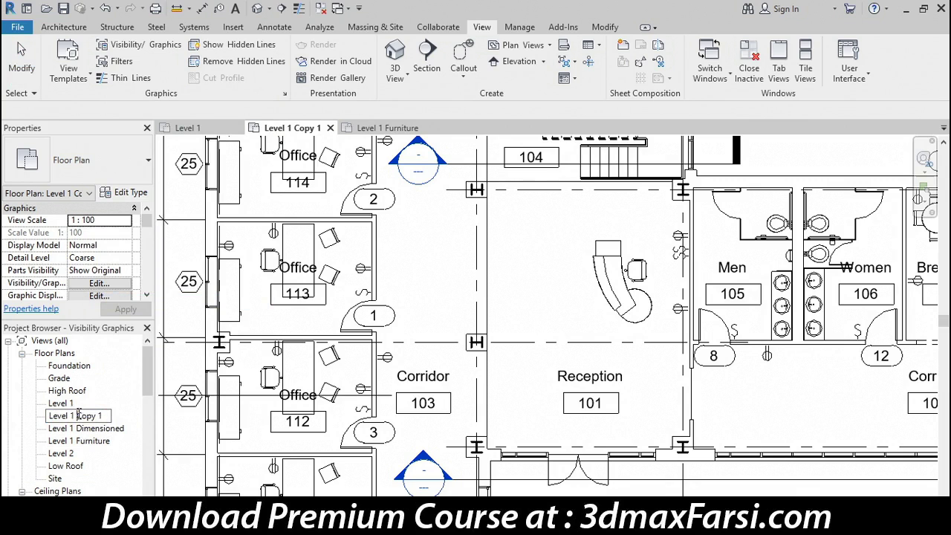
pyautogui.write('Power')
pyautogui.press('Return')
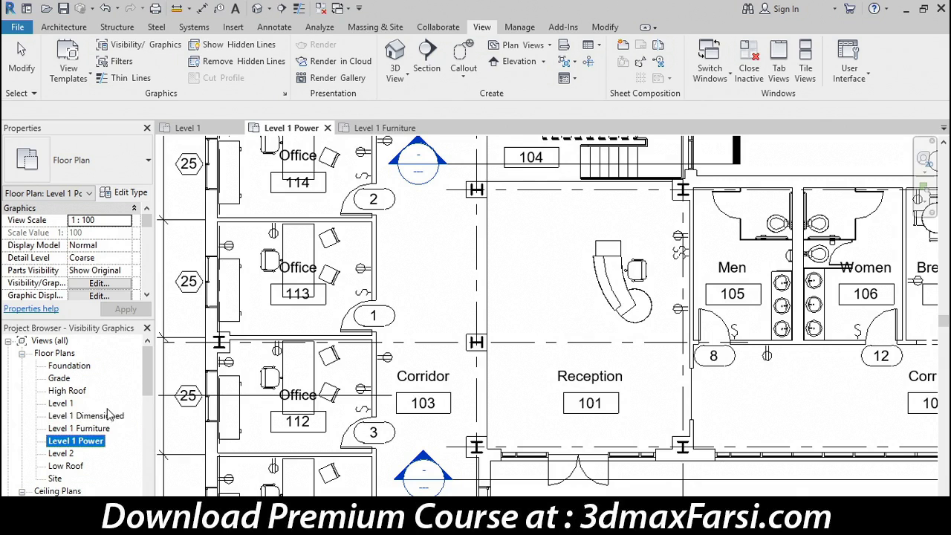
# Select the desk in Office 113 and hide the whole Furniture category in this view
pyautogui.click(355, 247)
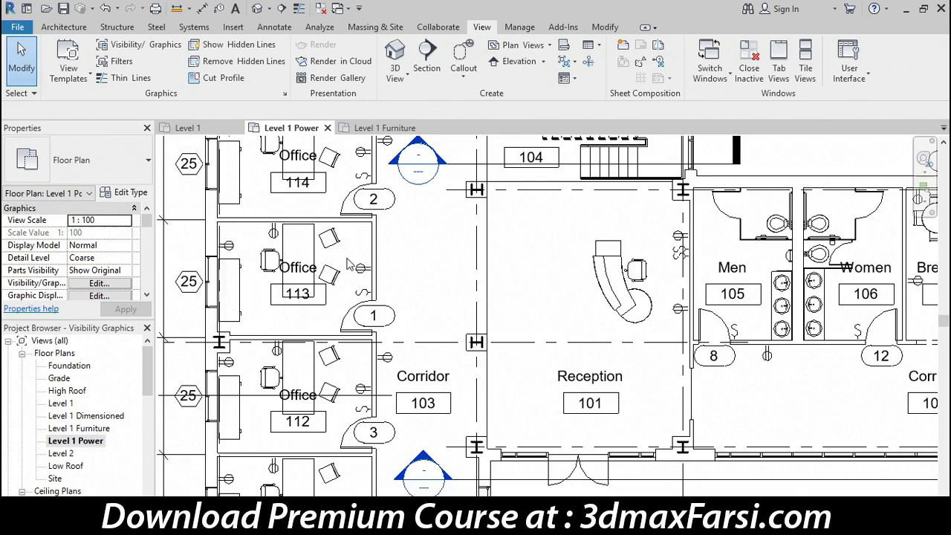
pyautogui.click(312, 249)
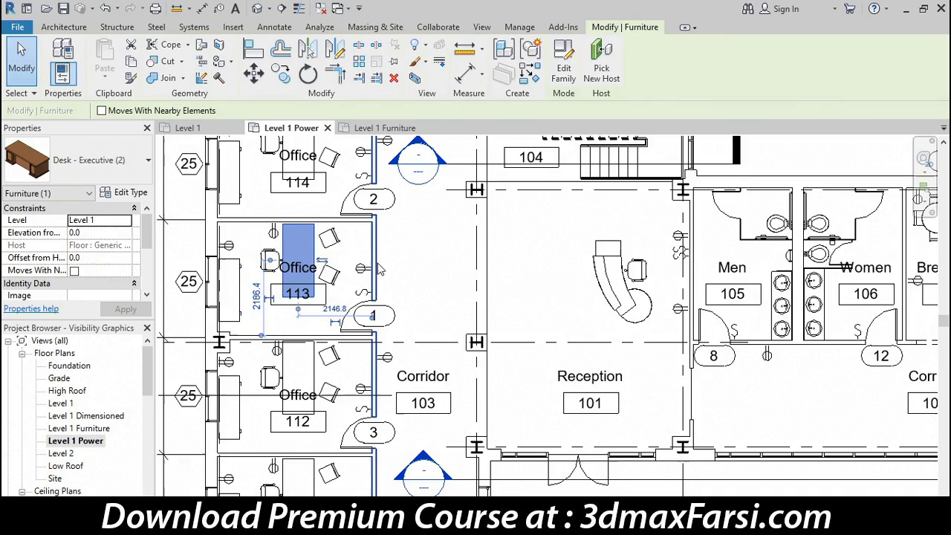
pyautogui.rightClick(300, 229)
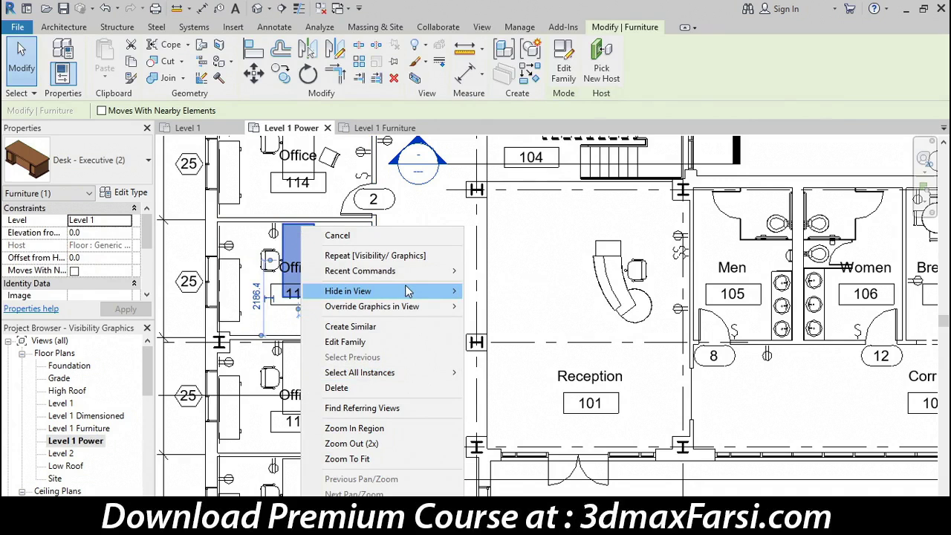
pyautogui.moveTo(349, 290)
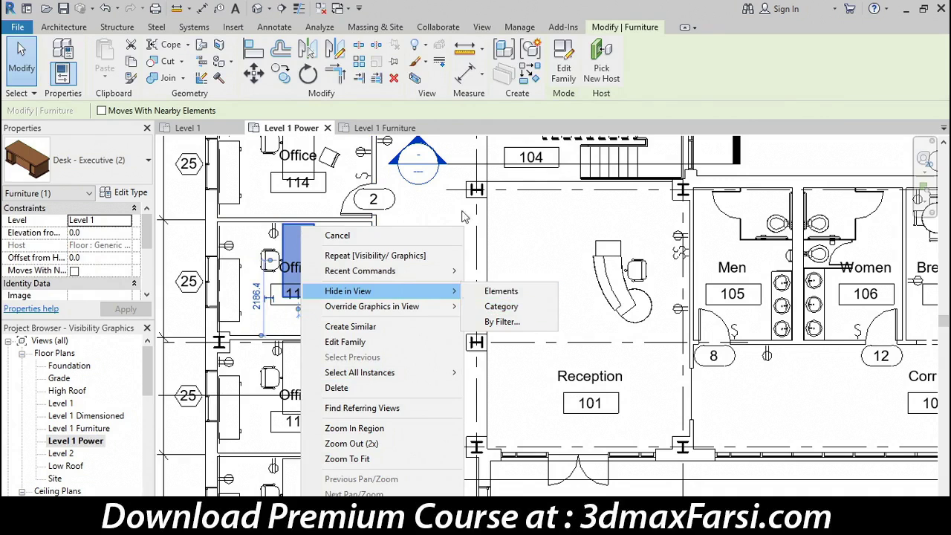
pyautogui.click(424, 49)
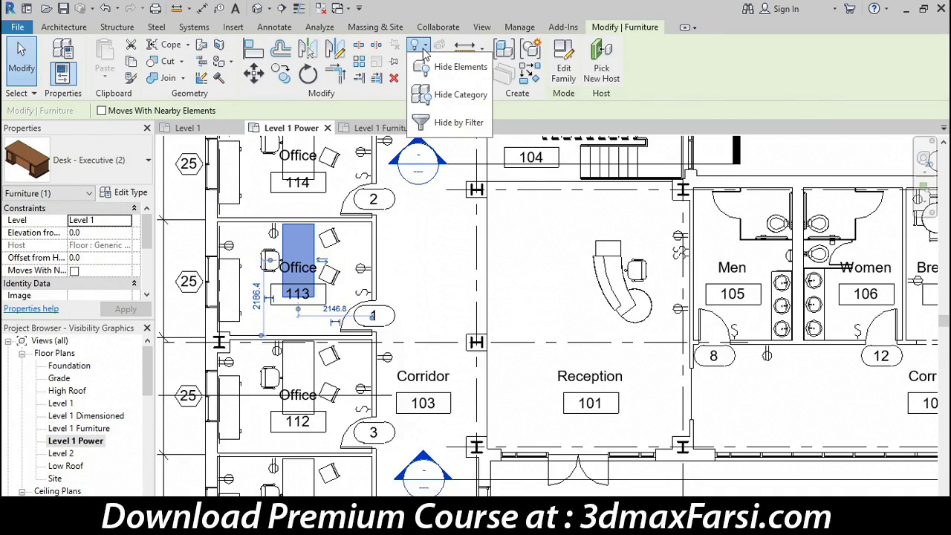
pyautogui.click(432, 98)
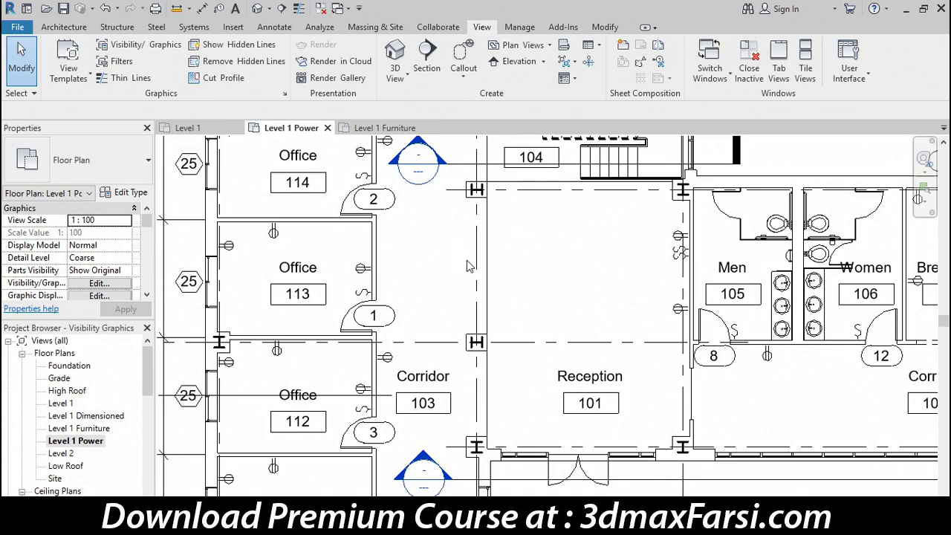
# Open Visibility/Graphic Overrides with VG and select the Furniture category row
pyautogui.press('v')
pyautogui.press('g')
pyautogui.scroll(-1, 111, 267)
pyautogui.scroll(-1, 112, 275)
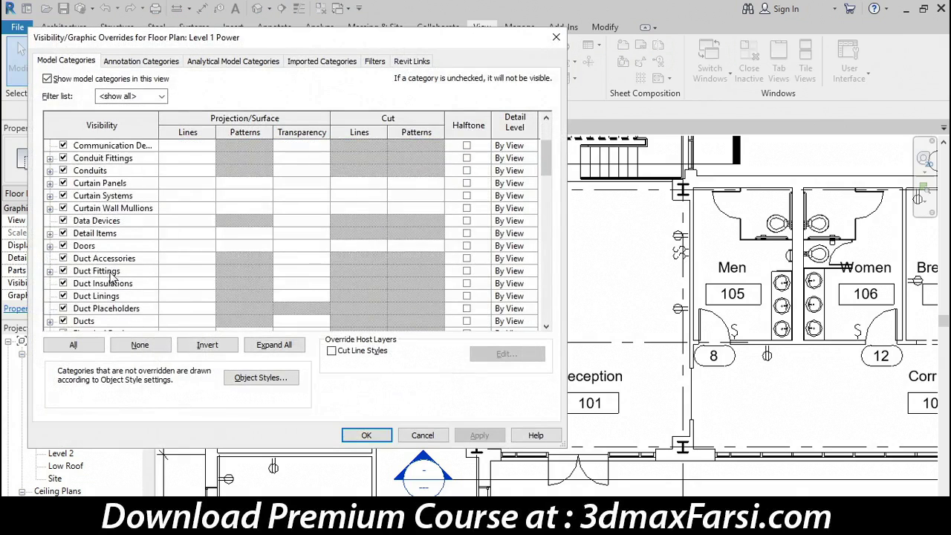
pyautogui.scroll(-2, 111, 279)
pyautogui.scroll(-2, 113, 282)
pyautogui.scroll(-1, 113, 286)
pyautogui.click(106, 272)
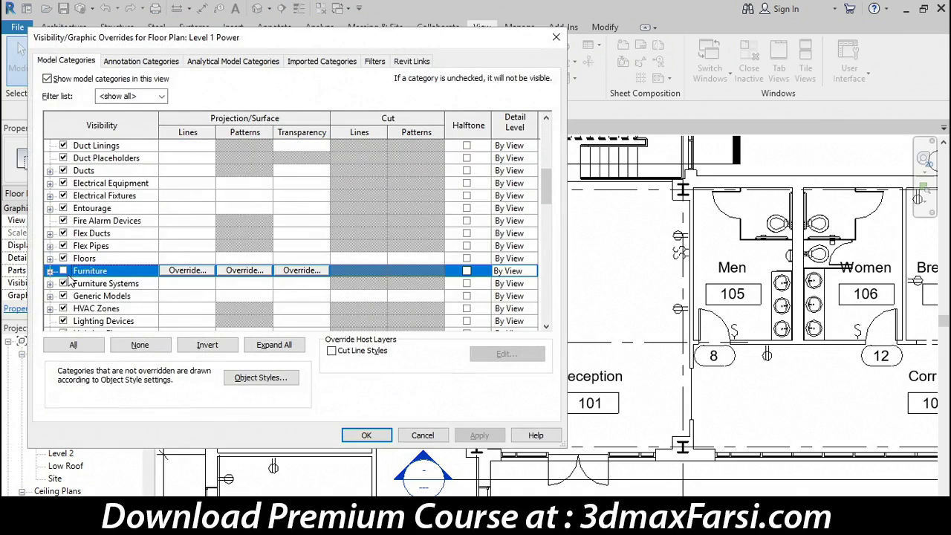
pyautogui.moveTo(273, 43); pyautogui.dragTo(373, 426)
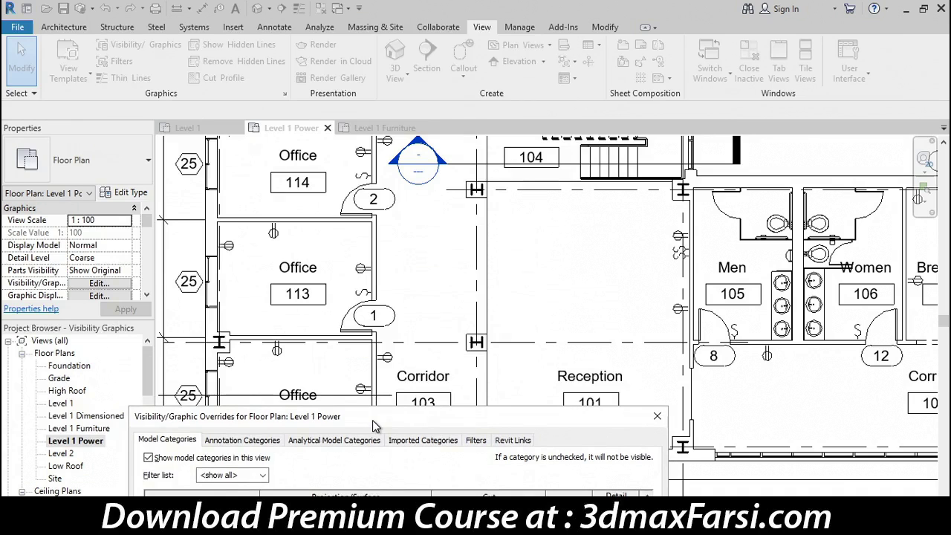
pyautogui.moveTo(372, 420); pyautogui.dragTo(309, 37)
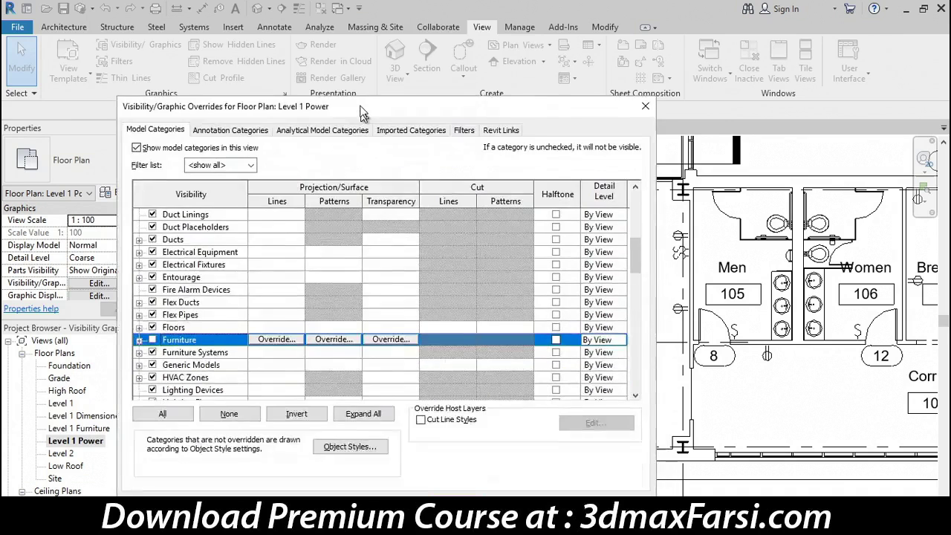
# Check Furniture visibility and apply so the office desks and chairs reappear
pyautogui.click(101, 267)
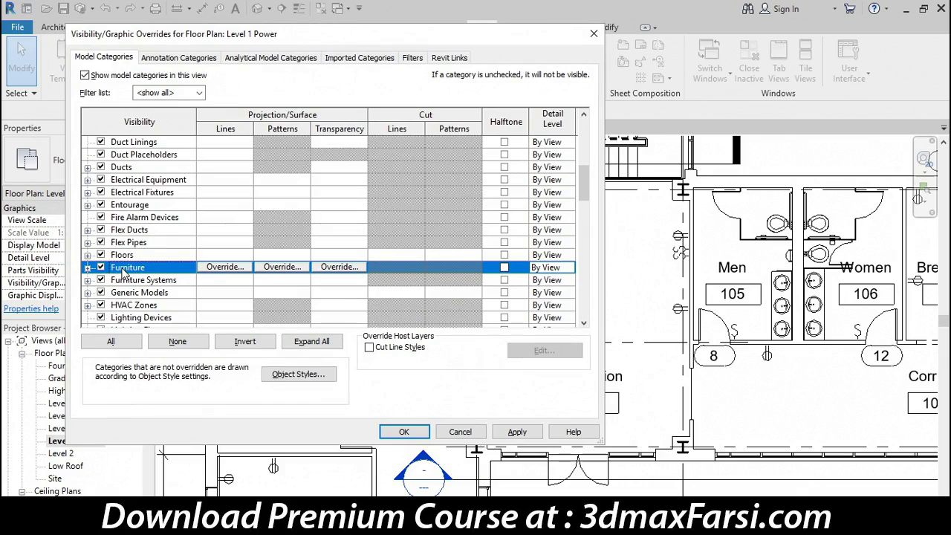
pyautogui.click(517, 431)
pyautogui.moveTo(402, 341); pyautogui.dragTo(409, 383)
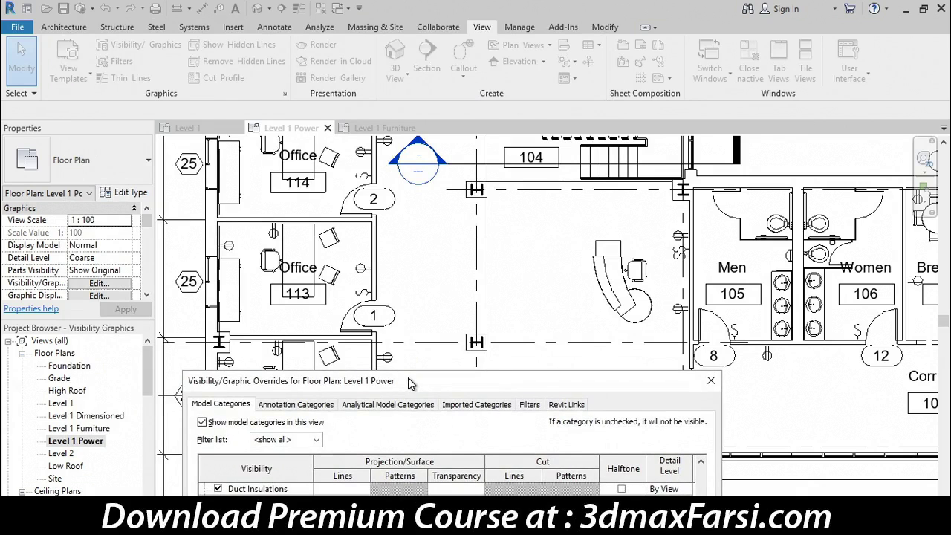
pyautogui.moveTo(410, 383); pyautogui.dragTo(350, 37)
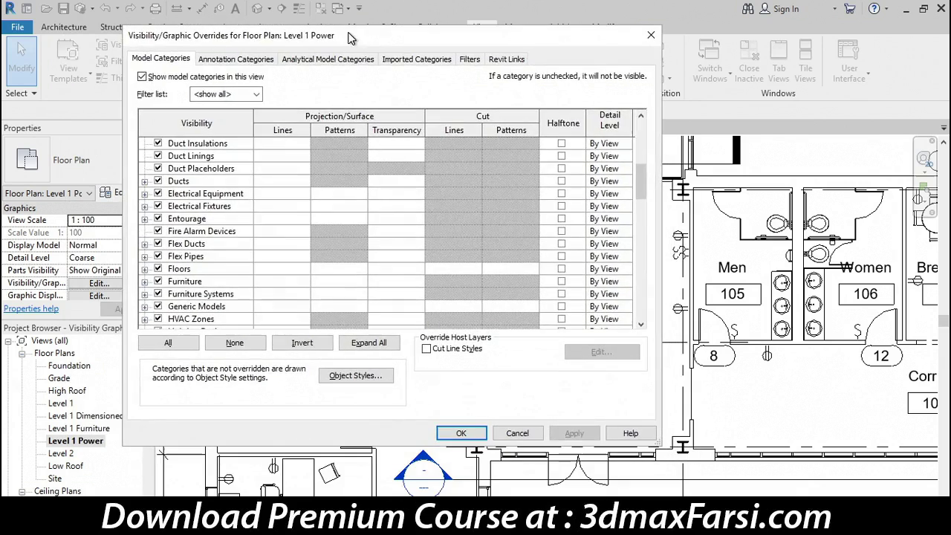
# Review the Furniture line pattern, colour and weight overrides, leaving them unchanged
pyautogui.click(214, 281)
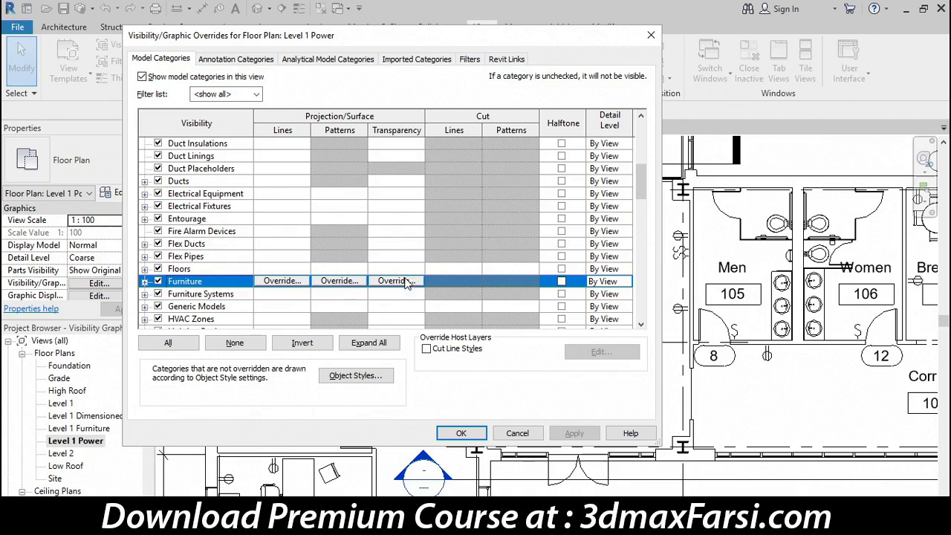
pyautogui.click(291, 281)
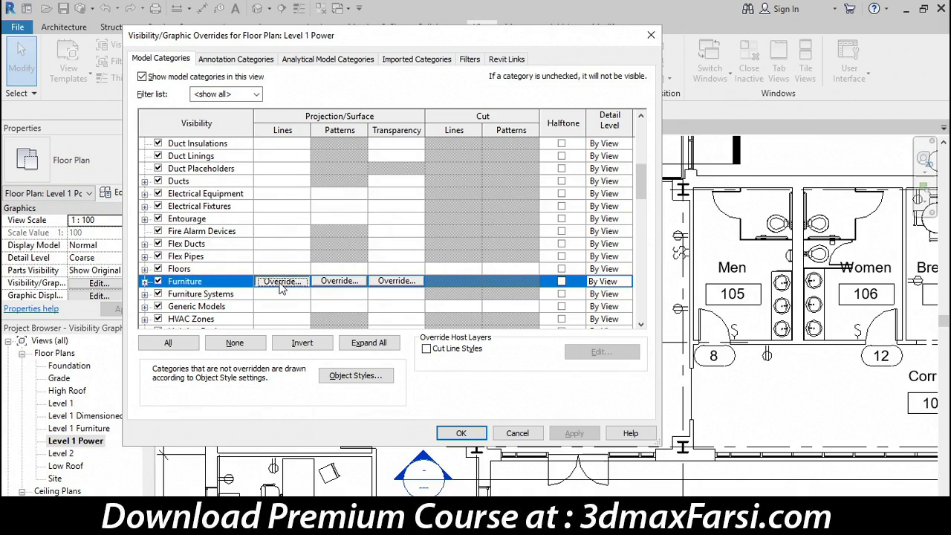
pyautogui.click(409, 218)
pyautogui.click(411, 219)
pyautogui.click(374, 239)
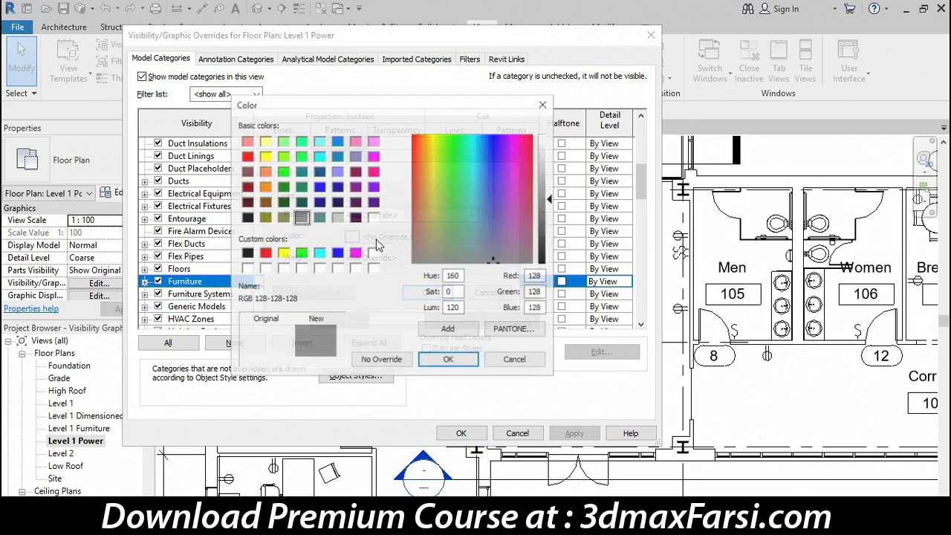
pyautogui.click(515, 360)
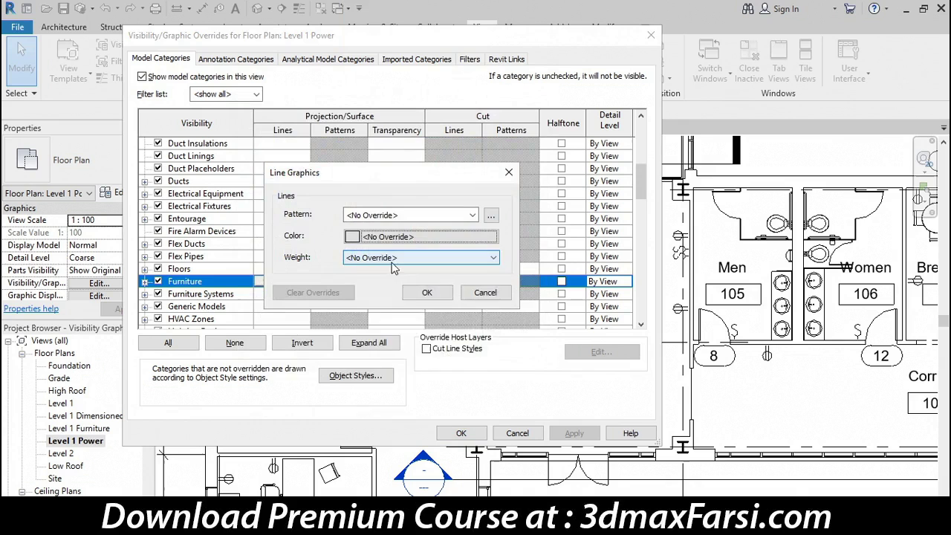
pyautogui.click(392, 260)
pyautogui.click(321, 256)
pyautogui.click(424, 292)
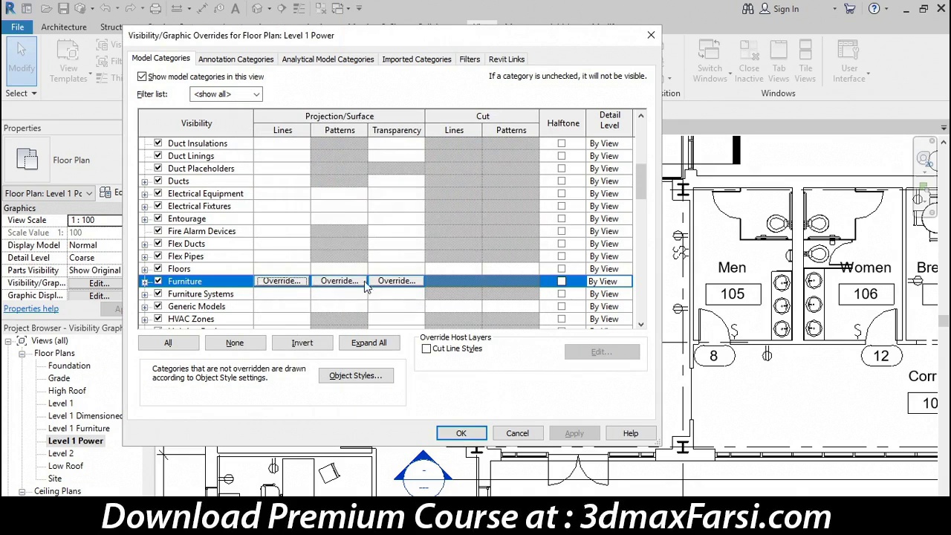
# Leave Furniture pattern and transparency unchanged, turn on Halftone, and confirm with OK
pyautogui.click(340, 281)
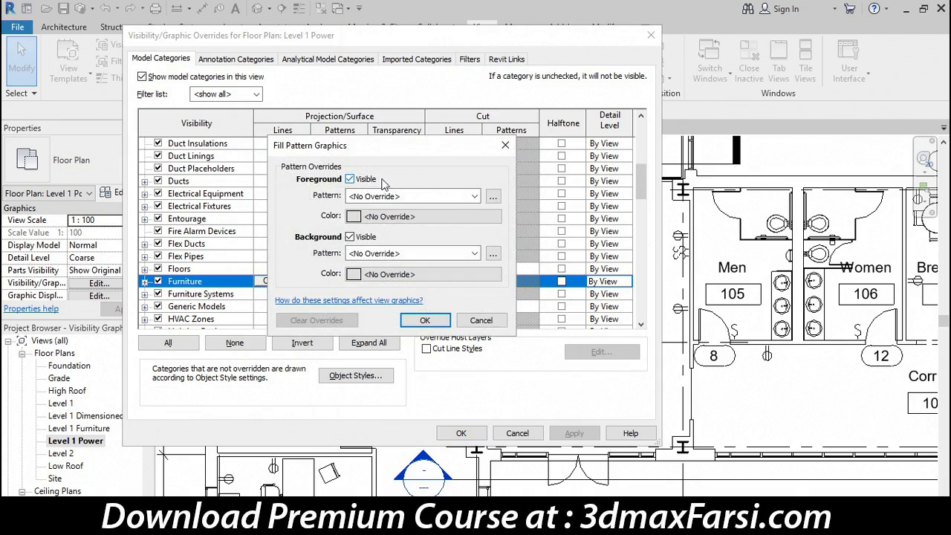
pyautogui.click(479, 320)
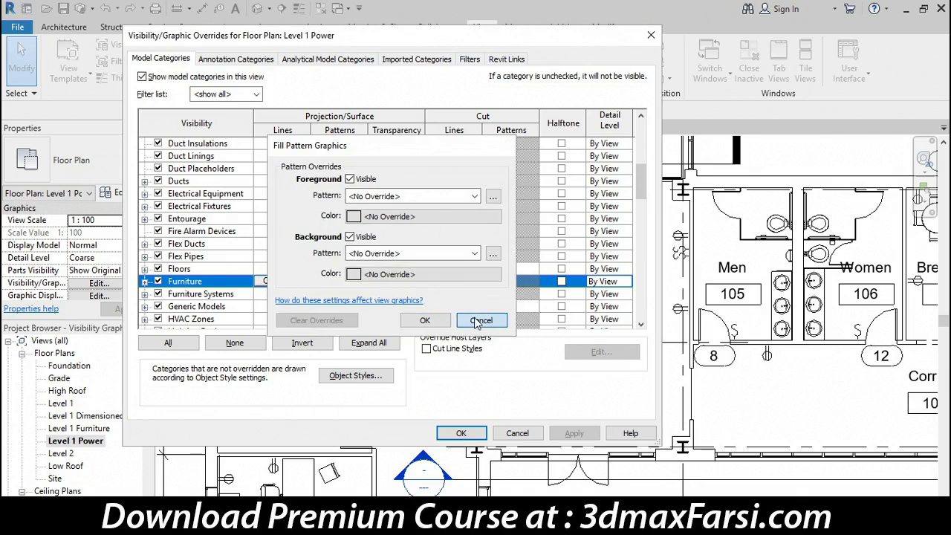
pyautogui.click(396, 280)
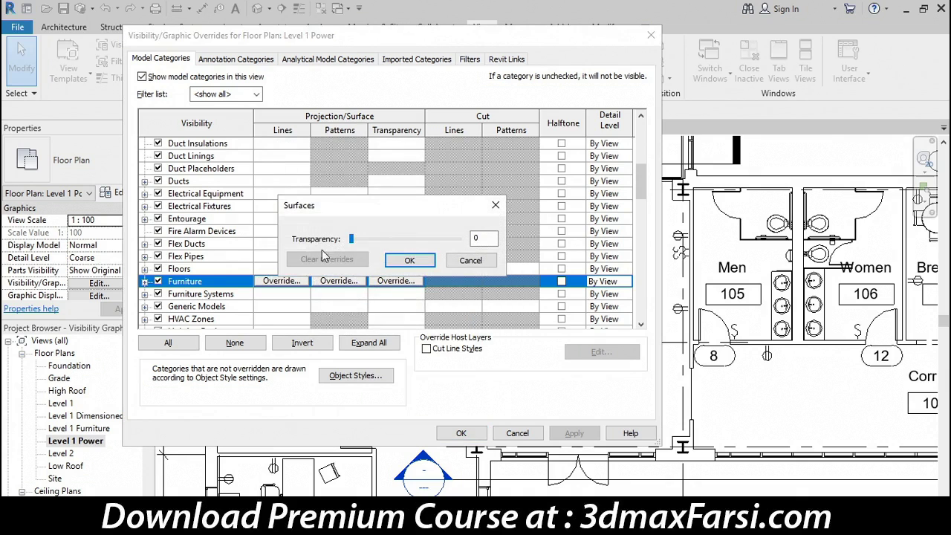
pyautogui.click(470, 260)
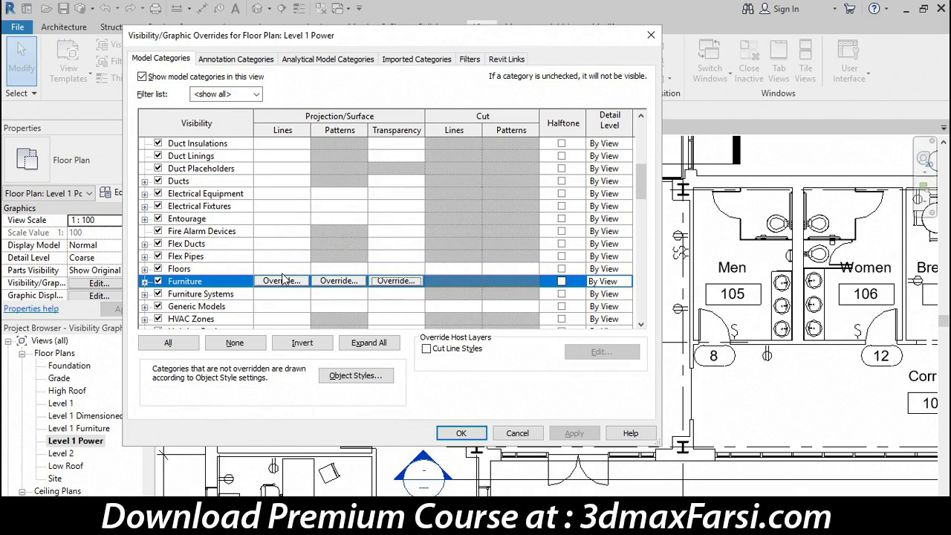
pyautogui.click(561, 283)
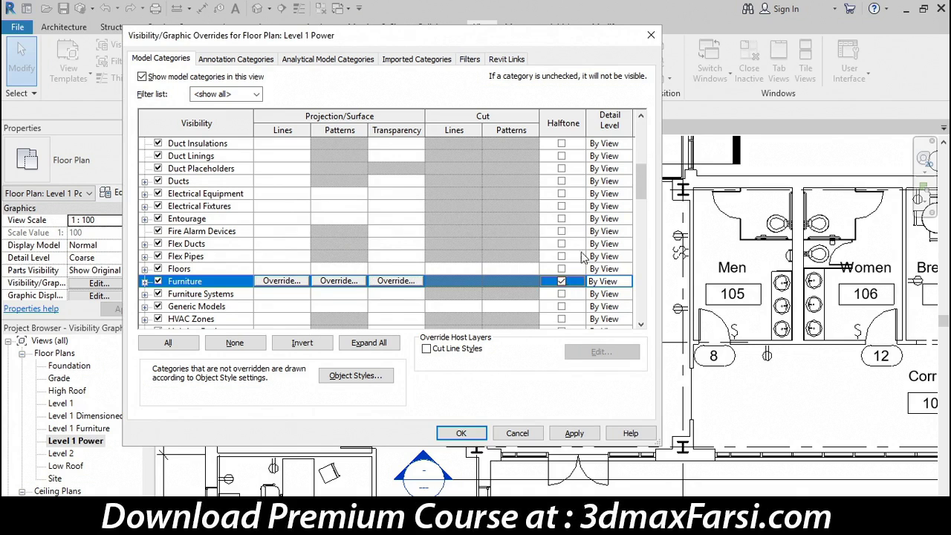
pyautogui.click(470, 433)
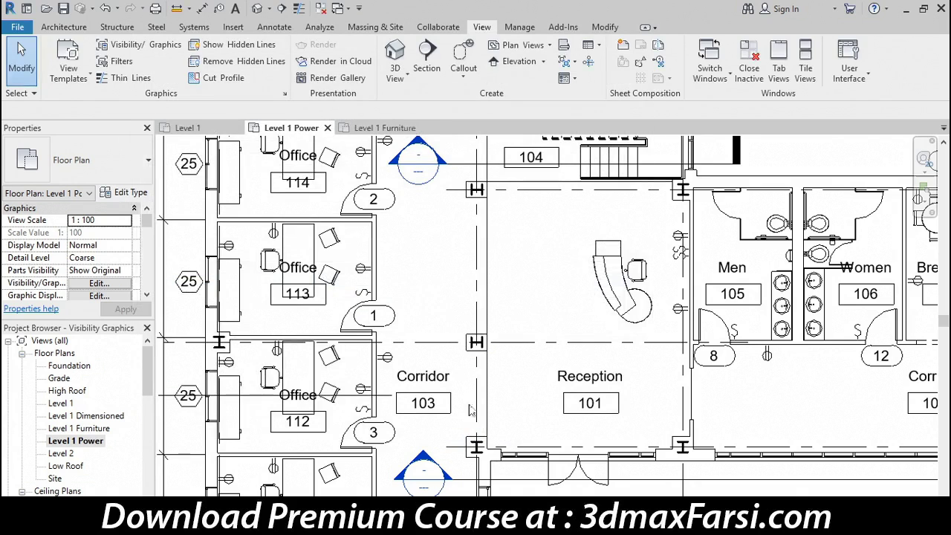